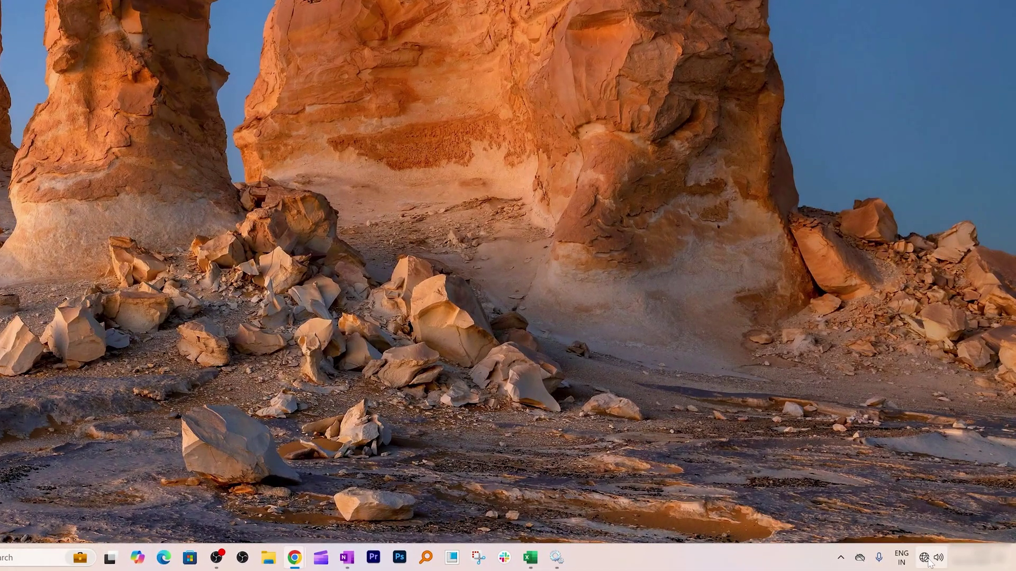
# Step: Open Quick Settings, confirm no Wi-Fi toggle appears, and close the panel
pyautogui.click(928, 563)
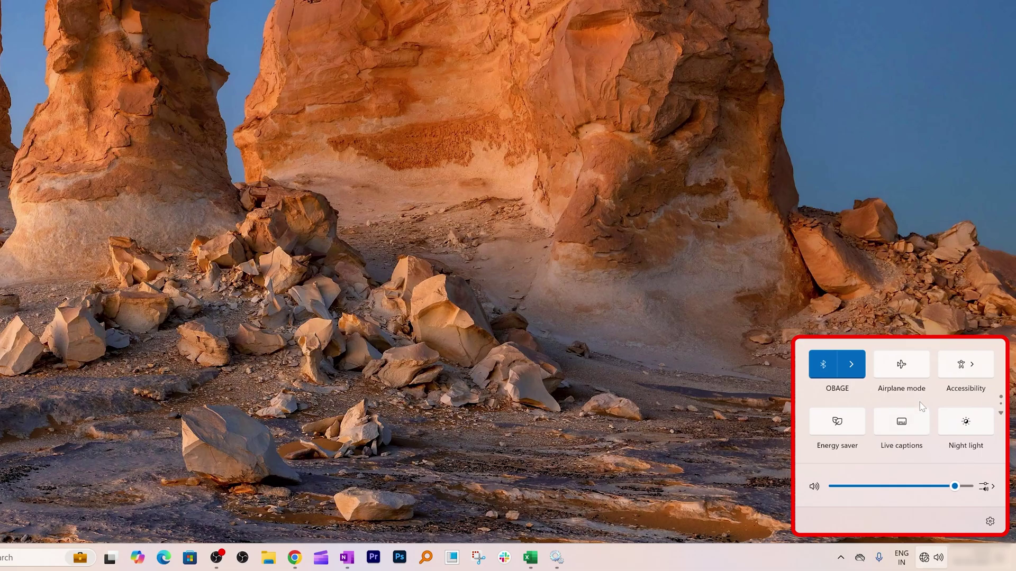
pyautogui.click(465, 356)
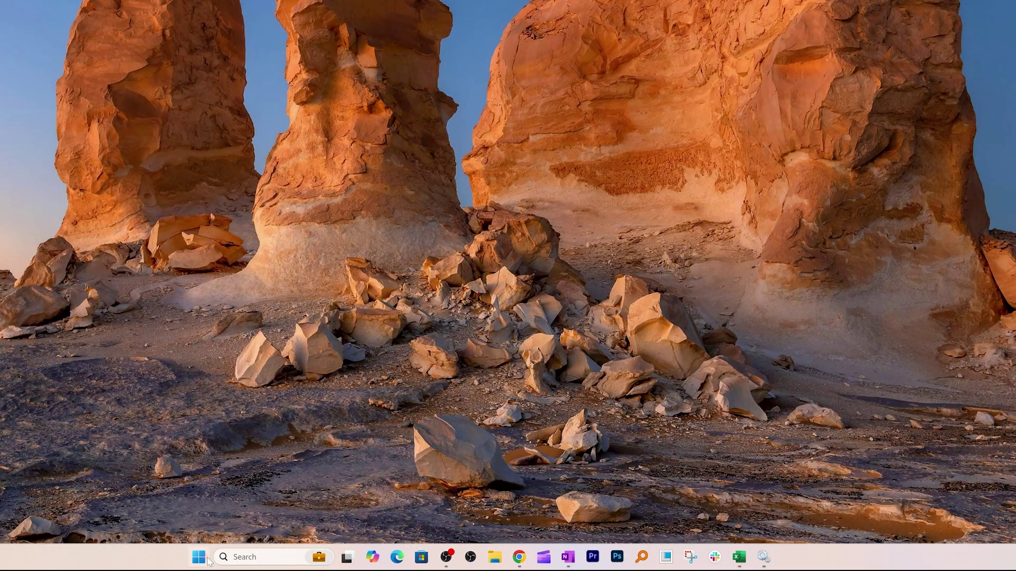
# Step: Check Settings' Network & internet page for a Wi-Fi section, then recheck Quick Settings
pyautogui.press('super')
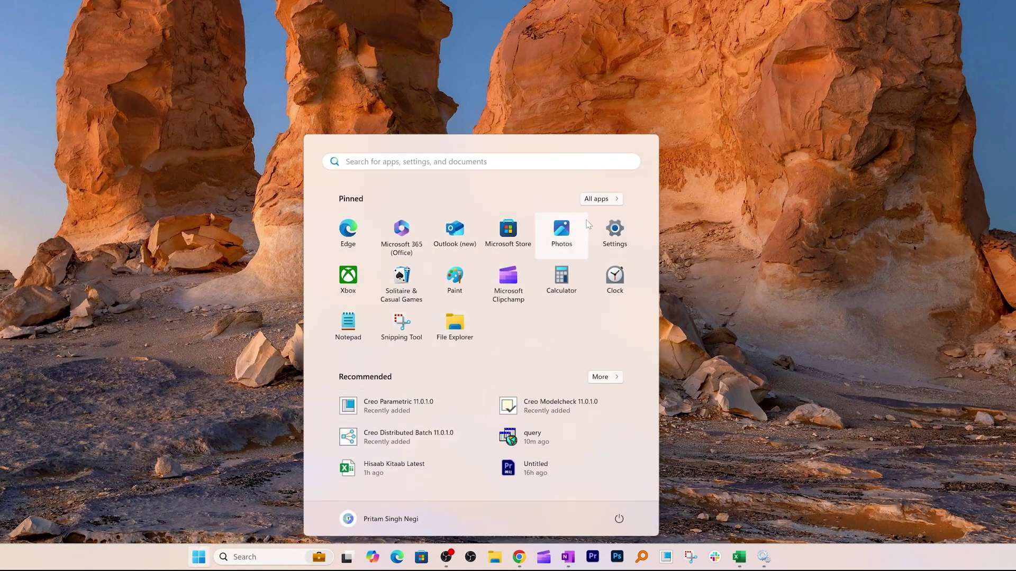
pyautogui.click(614, 230)
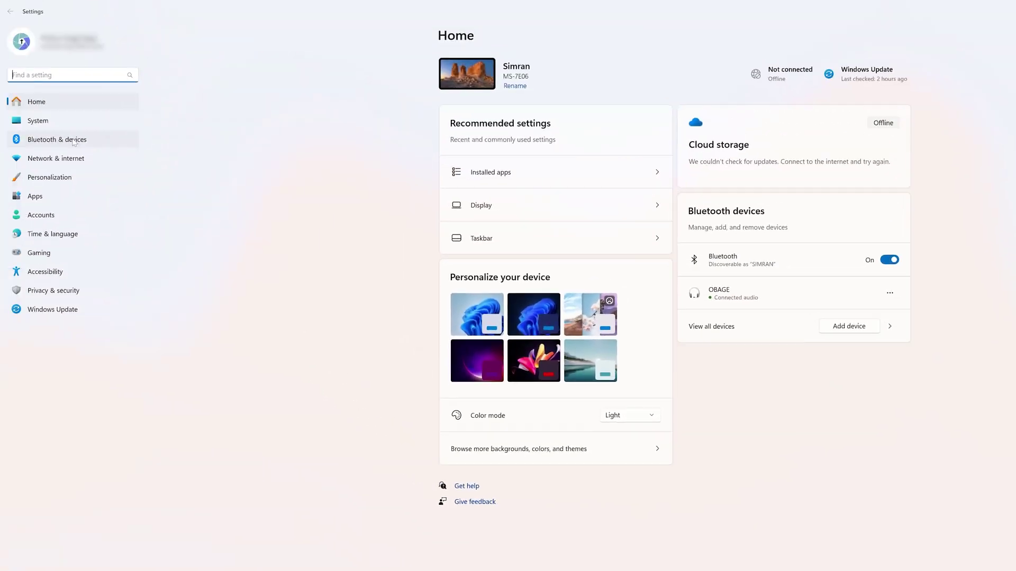
pyautogui.click(74, 140)
pyautogui.click(72, 158)
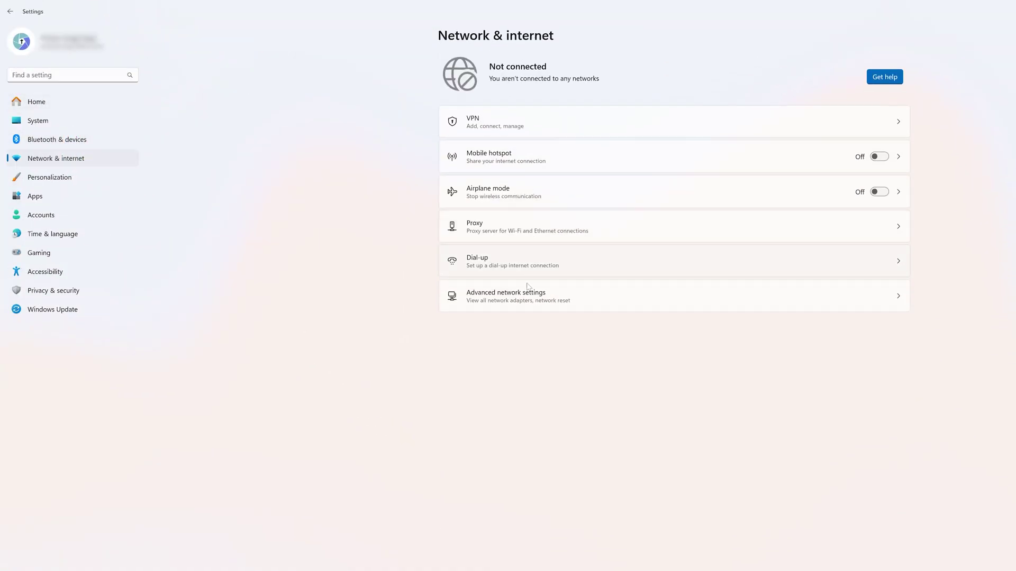
pyautogui.press('super+a')
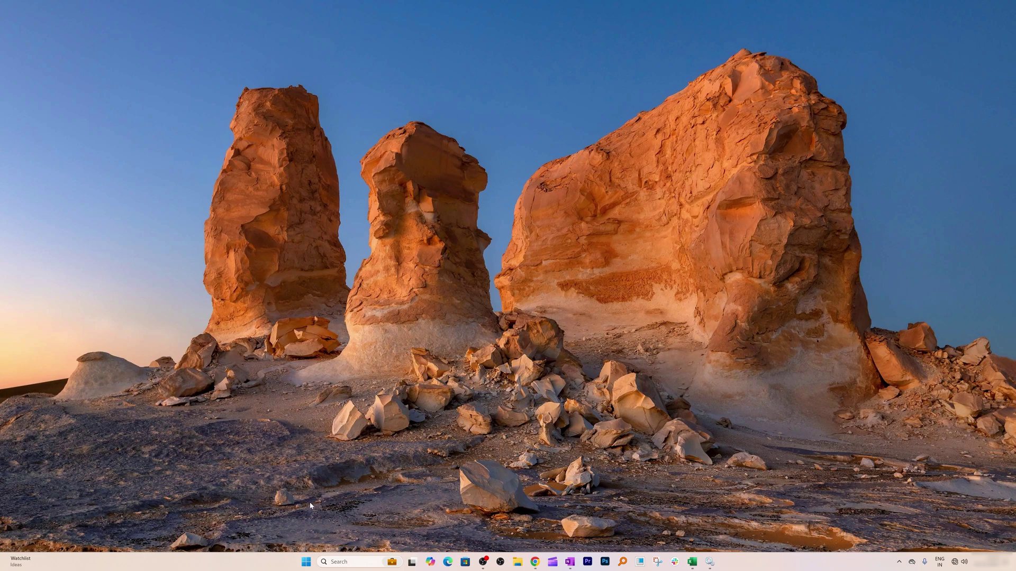
# Step: Open Device Manager and select the Intel Wi-Fi 6E AX211 160MHz adapter under Network adapters
pyautogui.press('super')
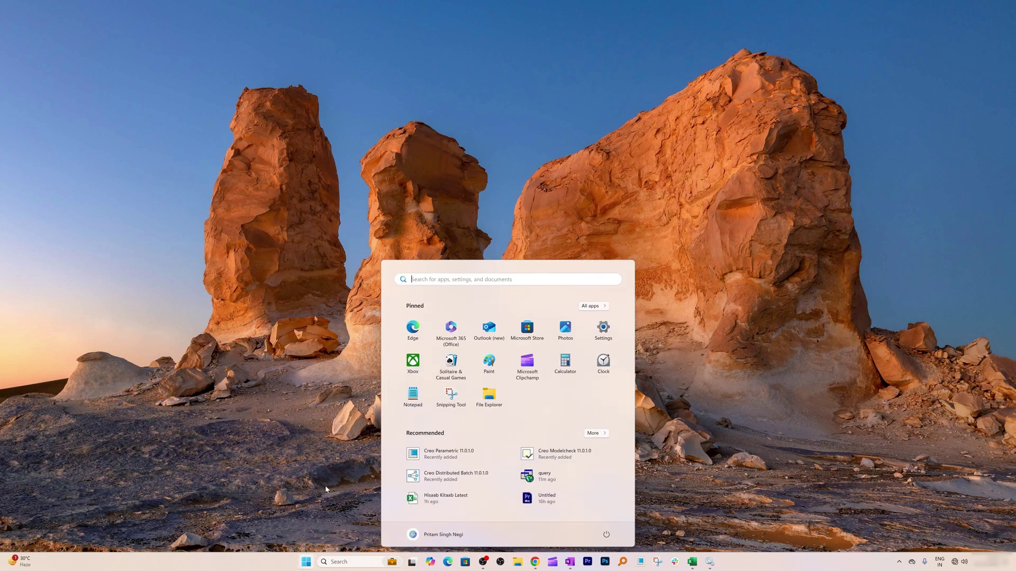
pyautogui.write('d')
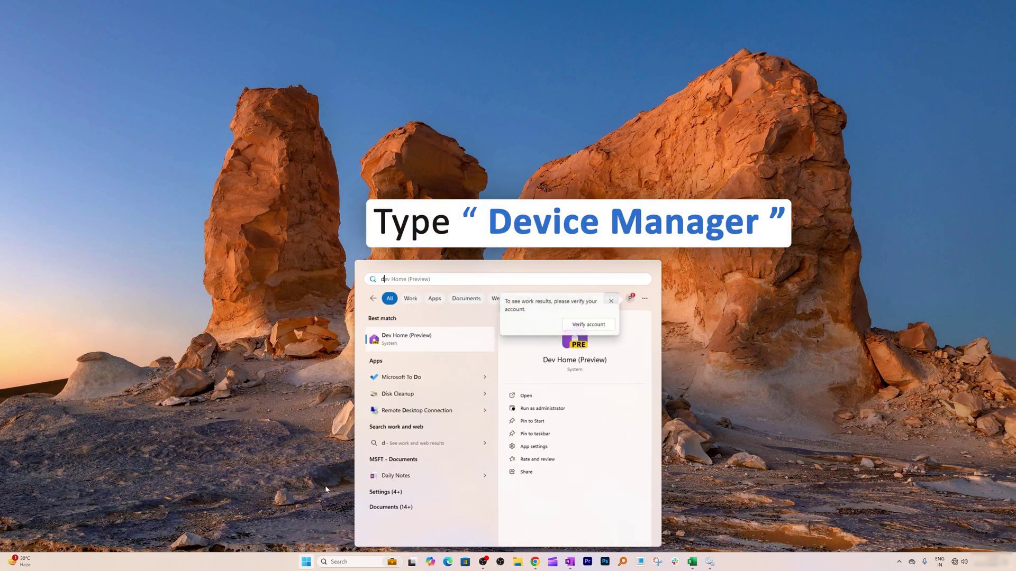
pyautogui.write('evic')
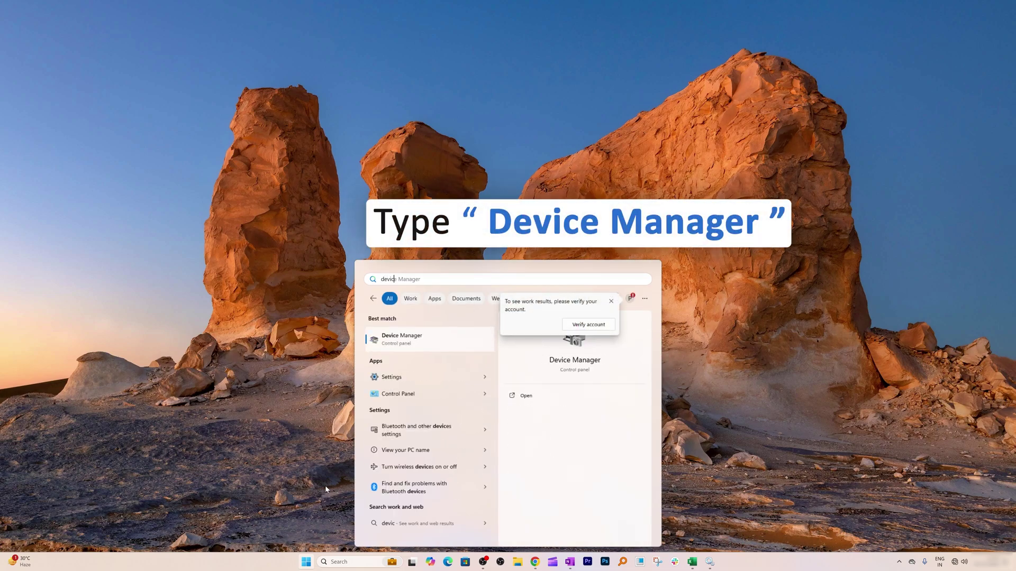
pyautogui.click(465, 344)
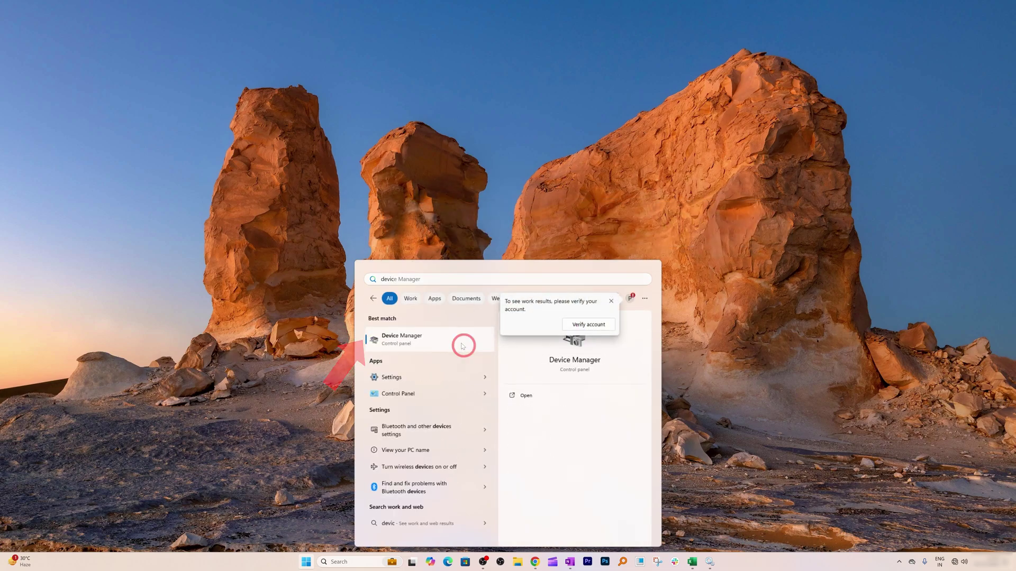
pyautogui.moveTo(180, 23); pyautogui.dragTo(391, 106)
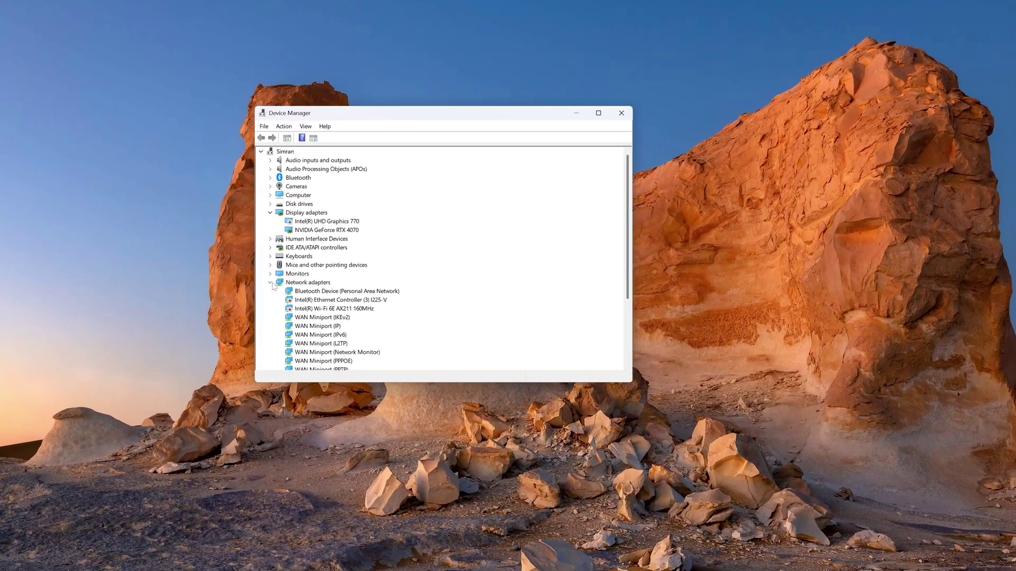
pyautogui.click(271, 282)
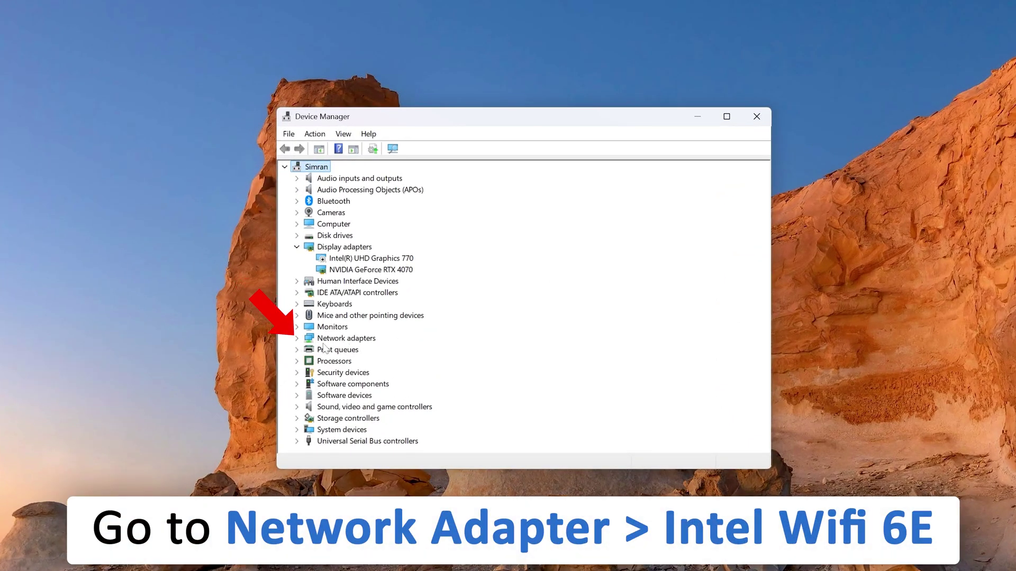
pyautogui.click(297, 338)
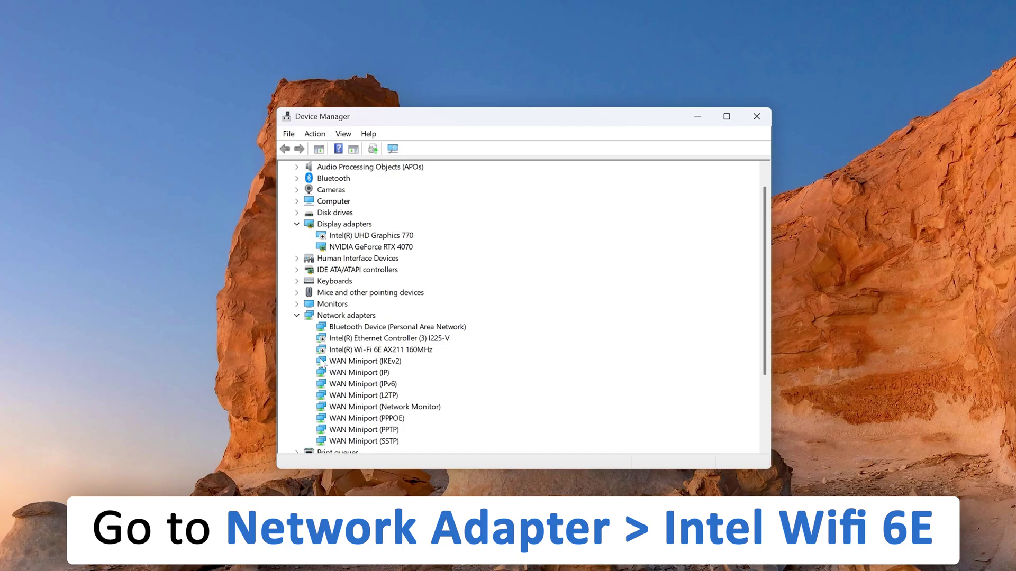
pyautogui.moveTo(468, 471); pyautogui.dragTo(468, 569)
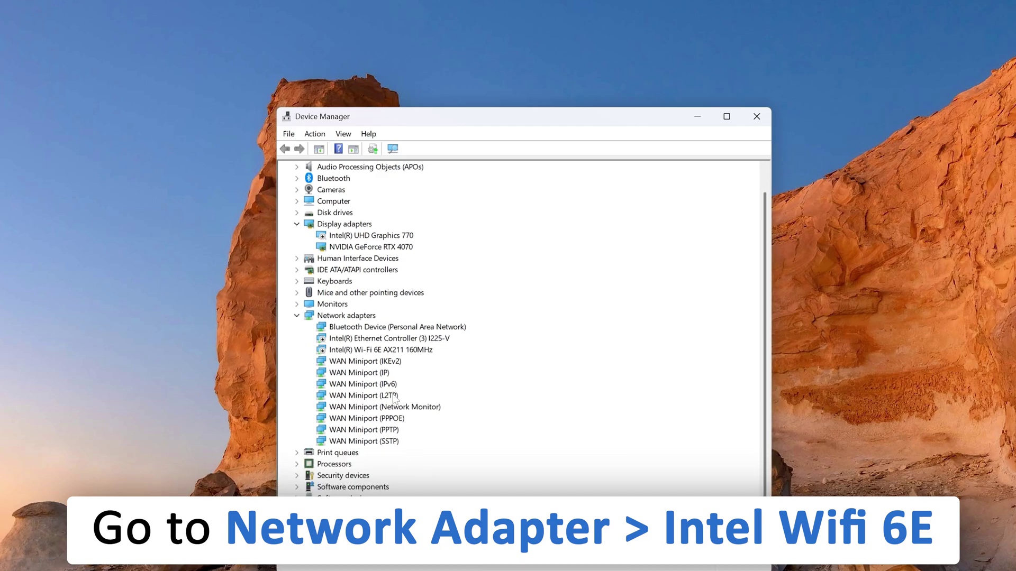
pyautogui.click(358, 354)
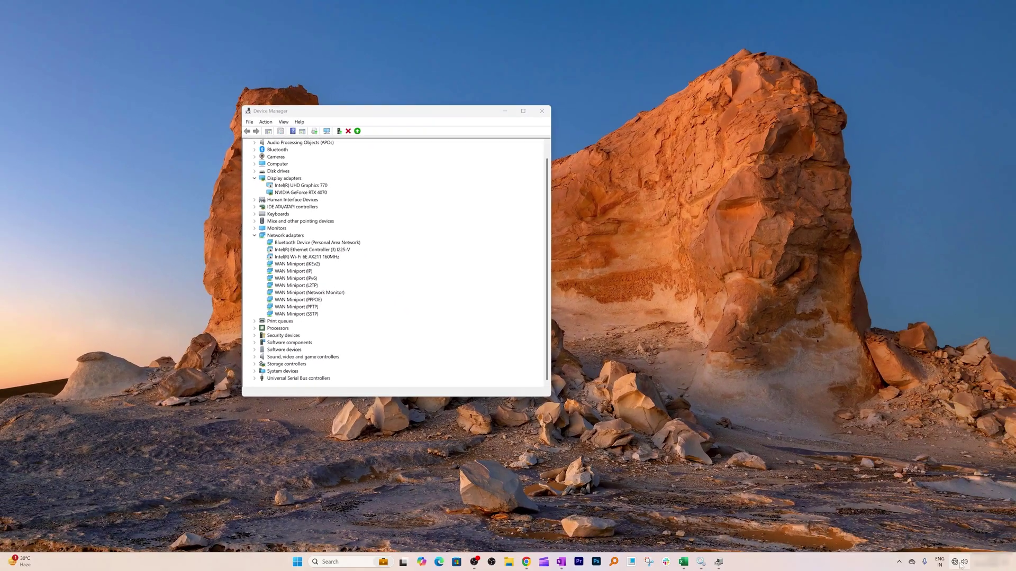
# Step: Recheck Quick Settings and Settings' Network & internet page for Wi-Fi, then close Device Manager
pyautogui.click(959, 562)
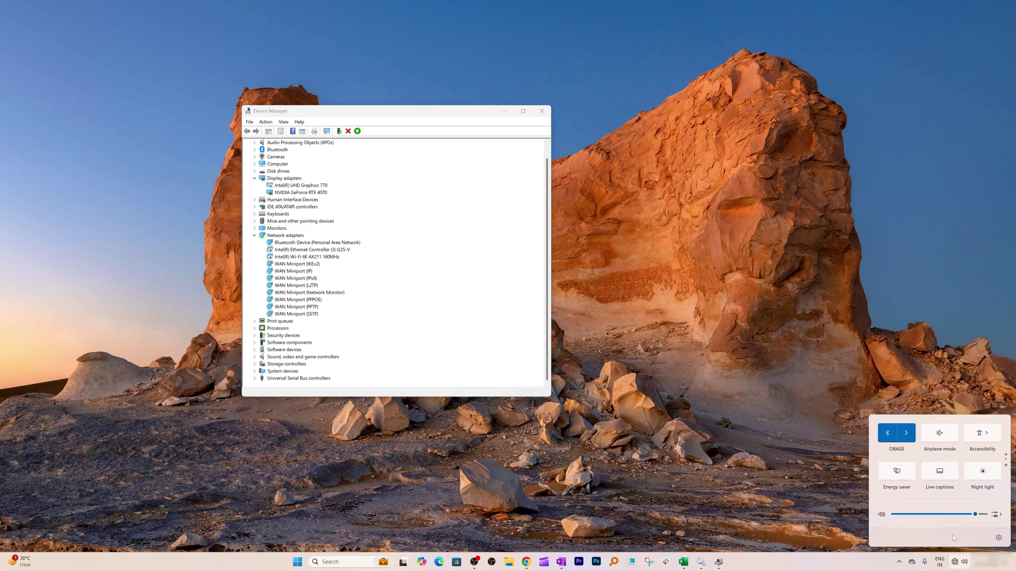
pyautogui.press('super')
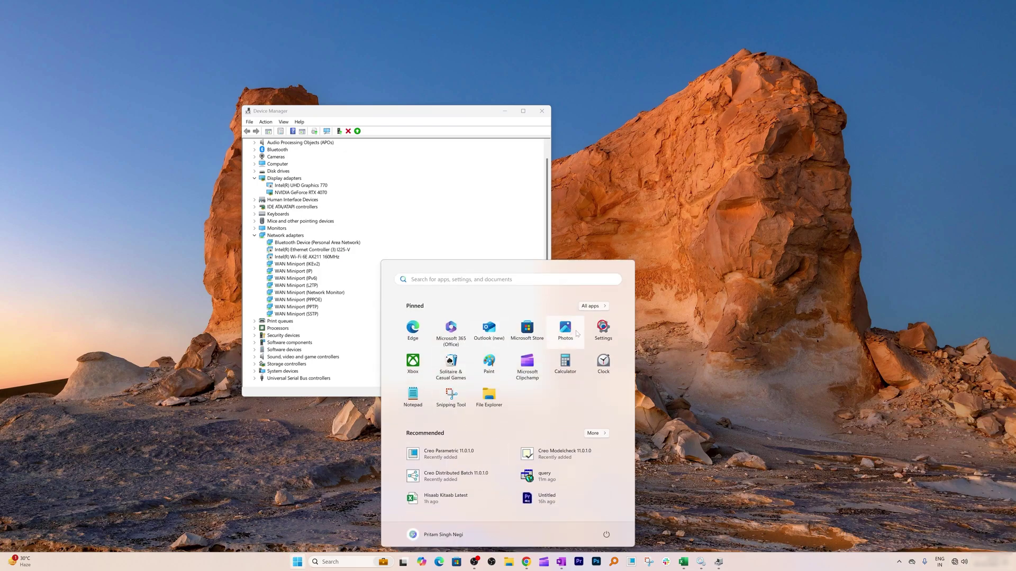
pyautogui.click(603, 333)
pyautogui.click(60, 133)
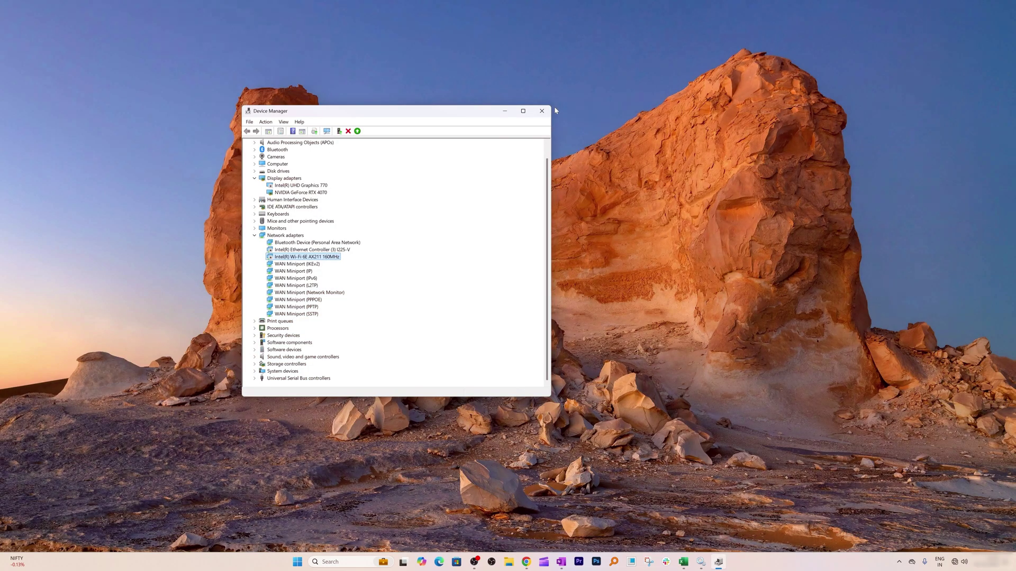
pyautogui.click(540, 107)
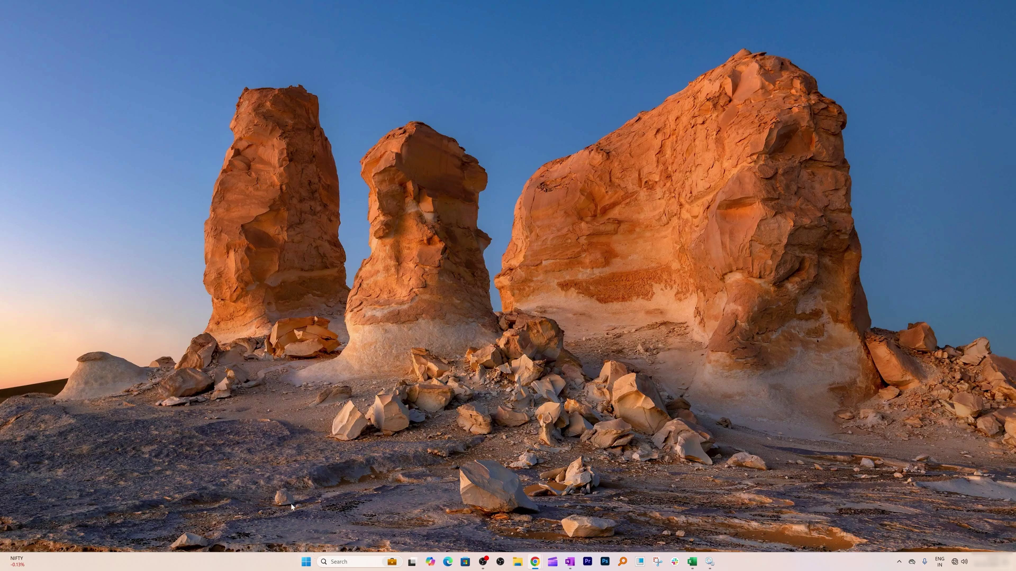
# Step: Open Command Prompt and run ping 127.0.0.1, getting 4 replies with 0% loss
pyautogui.click(311, 559)
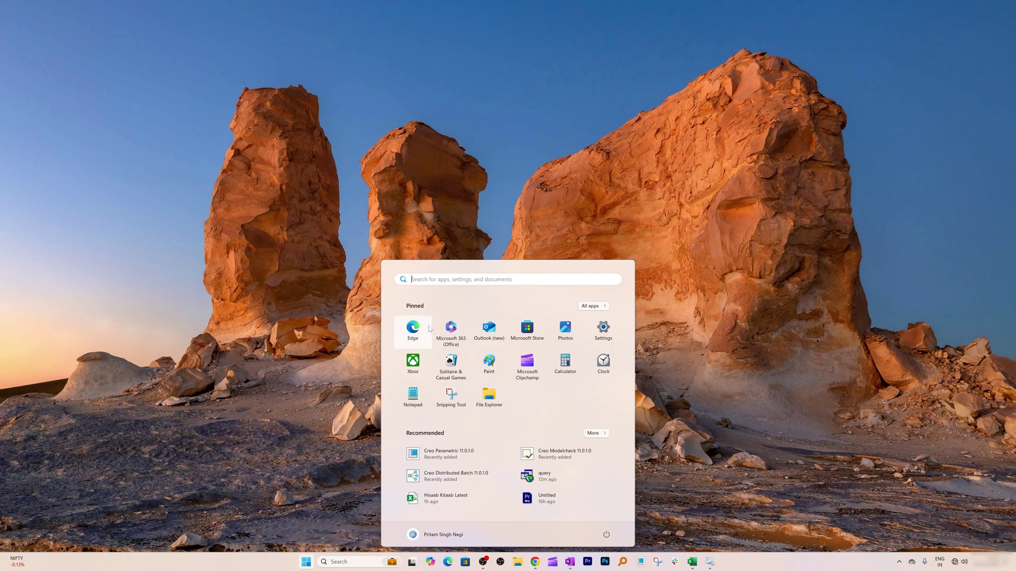
pyautogui.write('cm')
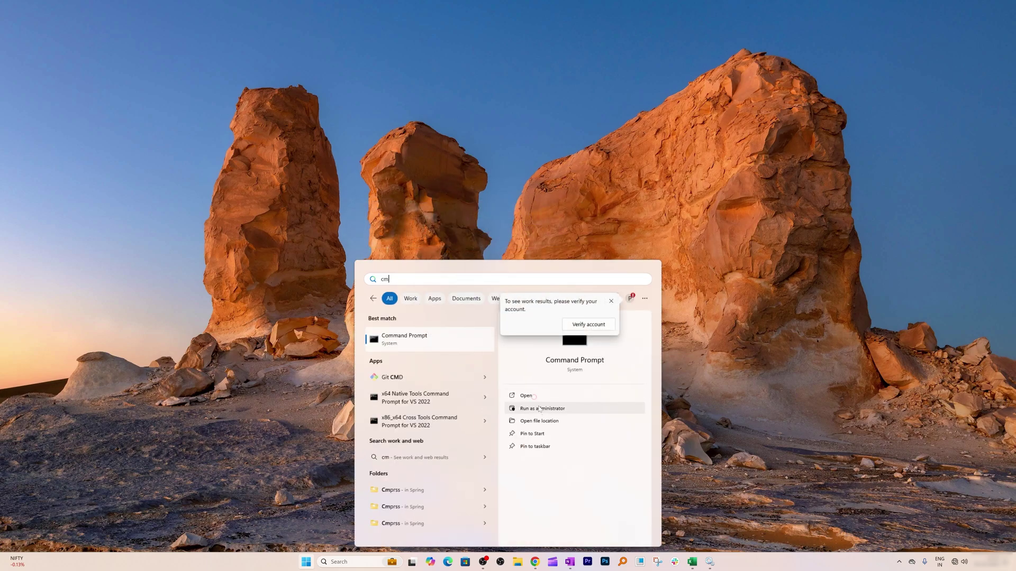
pyautogui.click(570, 396)
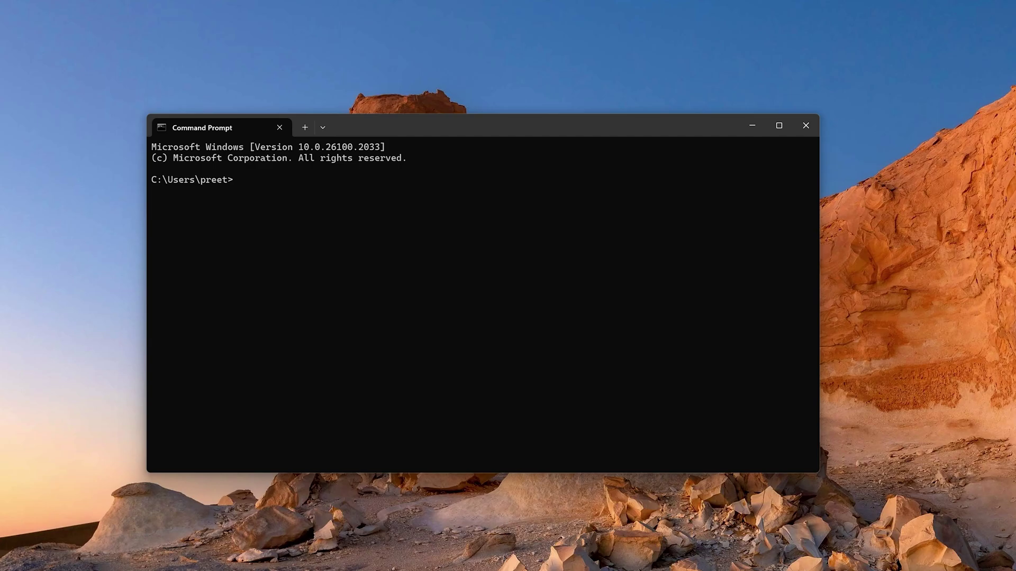
pyautogui.write('ping 127.0.0.1')
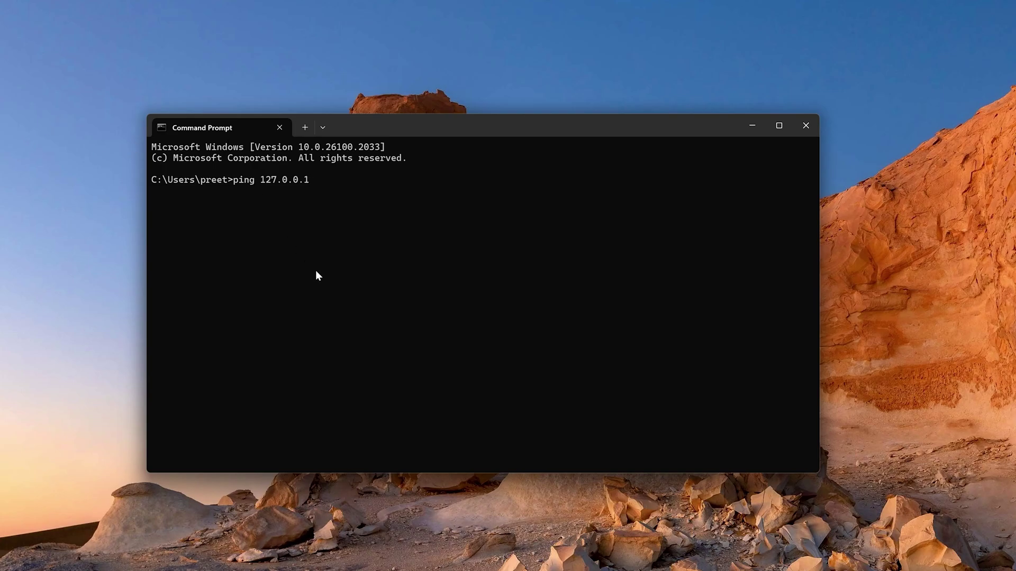
pyautogui.press('Return')
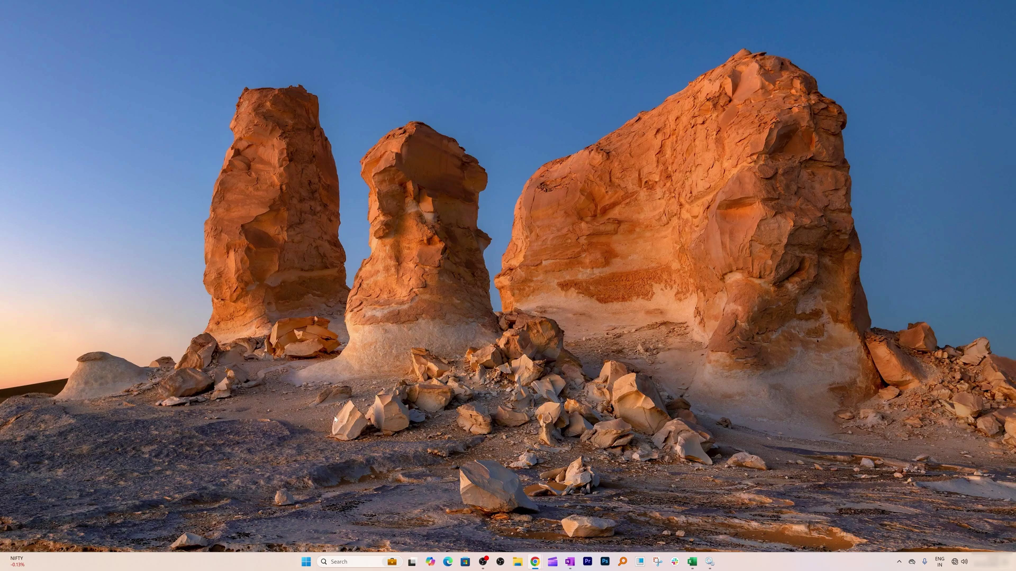
# Step: Go to Settings > Network & internet > Advanced network settings > Network reset
pyautogui.click(312, 555)
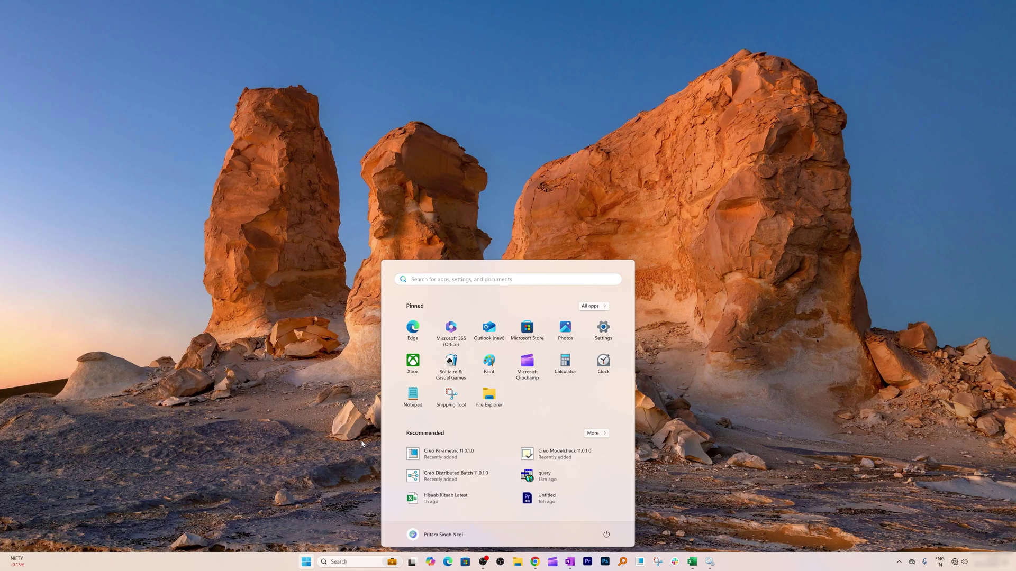
pyautogui.click(603, 329)
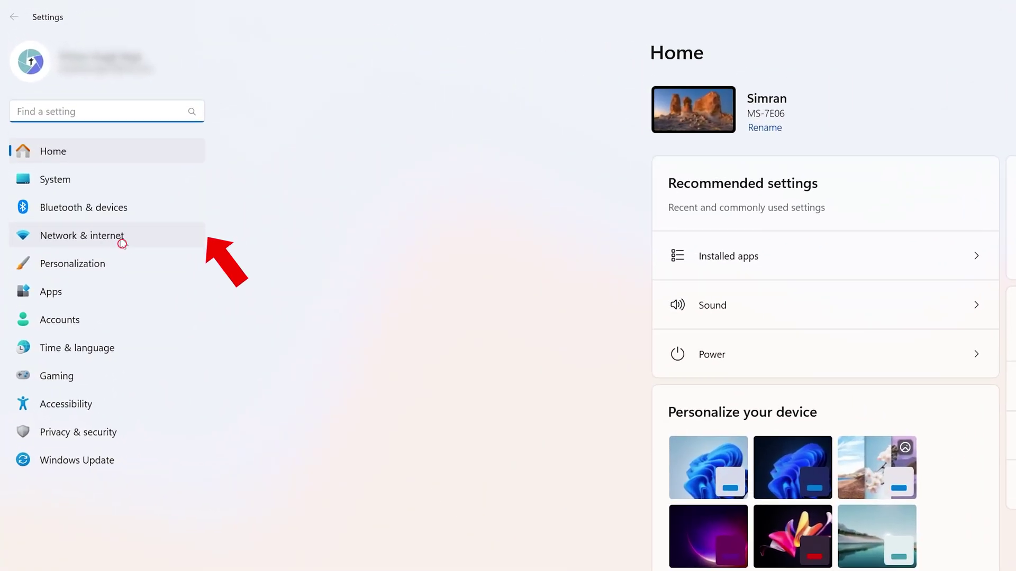
pyautogui.click(68, 135)
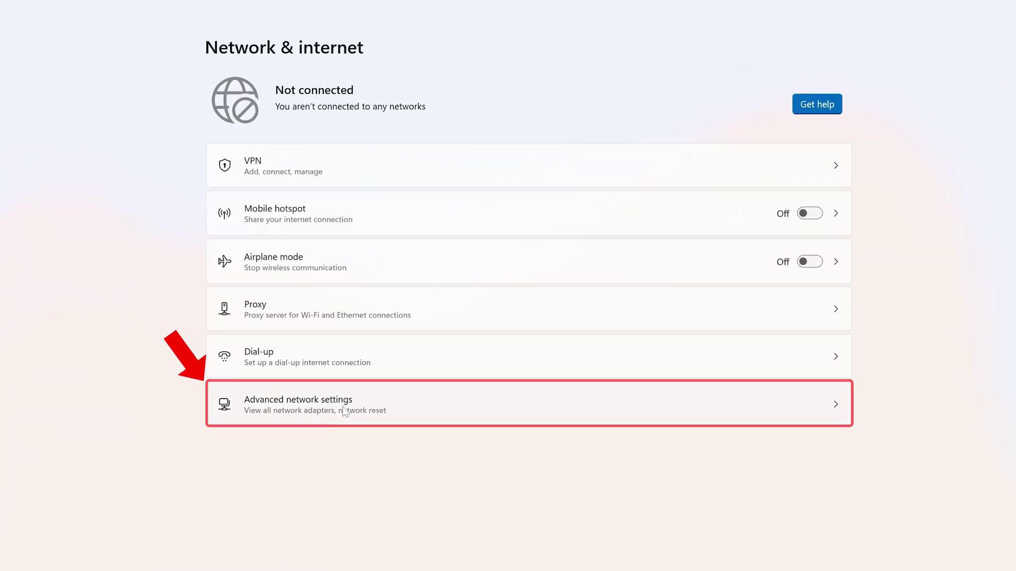
pyautogui.click(320, 412)
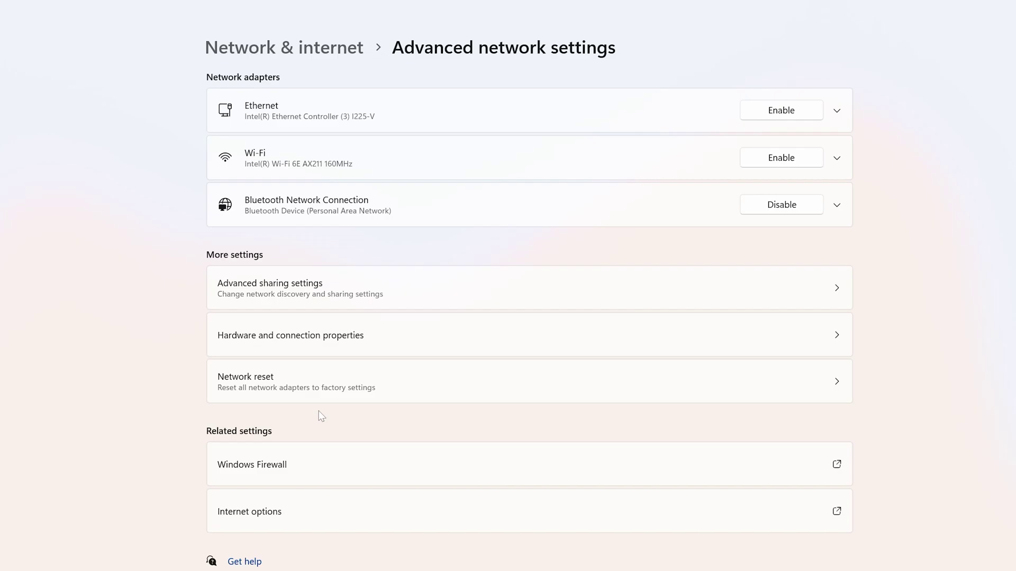
pyautogui.click(326, 383)
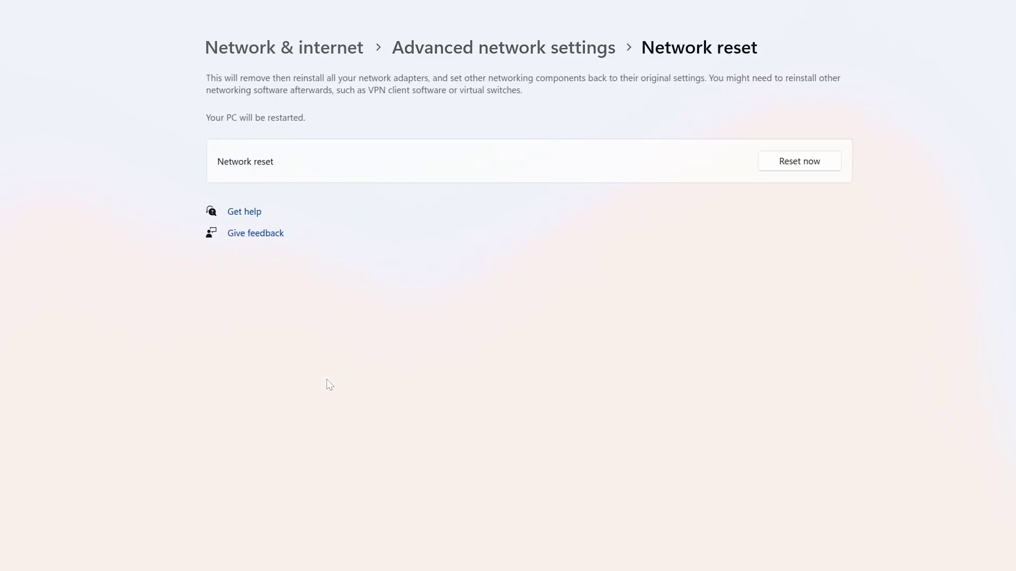
# Step: Confirm Reset now, close the sign-out notice, and recheck Quick Settings for Wi-Fi
pyautogui.click(780, 164)
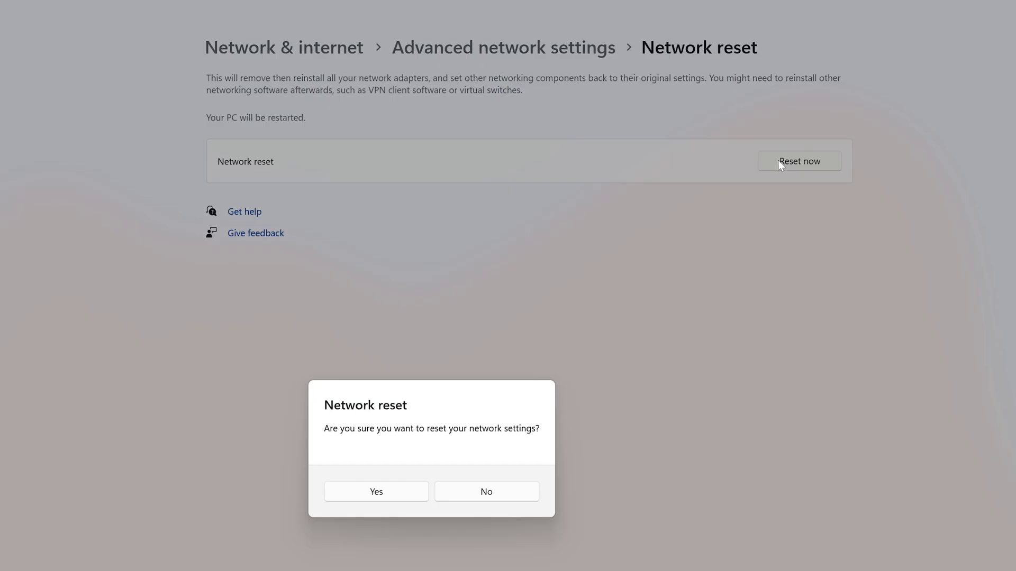
pyautogui.click(379, 491)
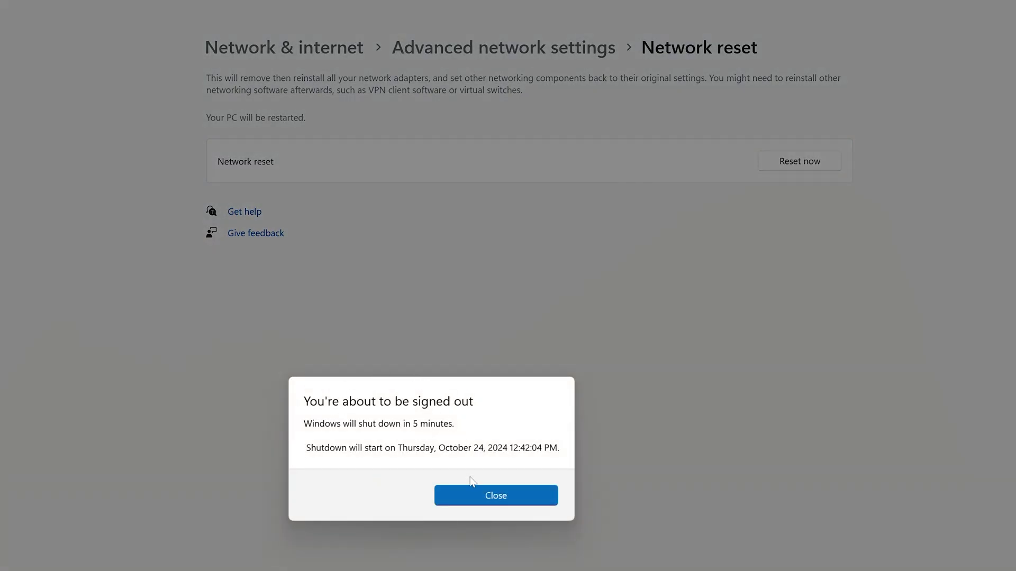
pyautogui.click(506, 493)
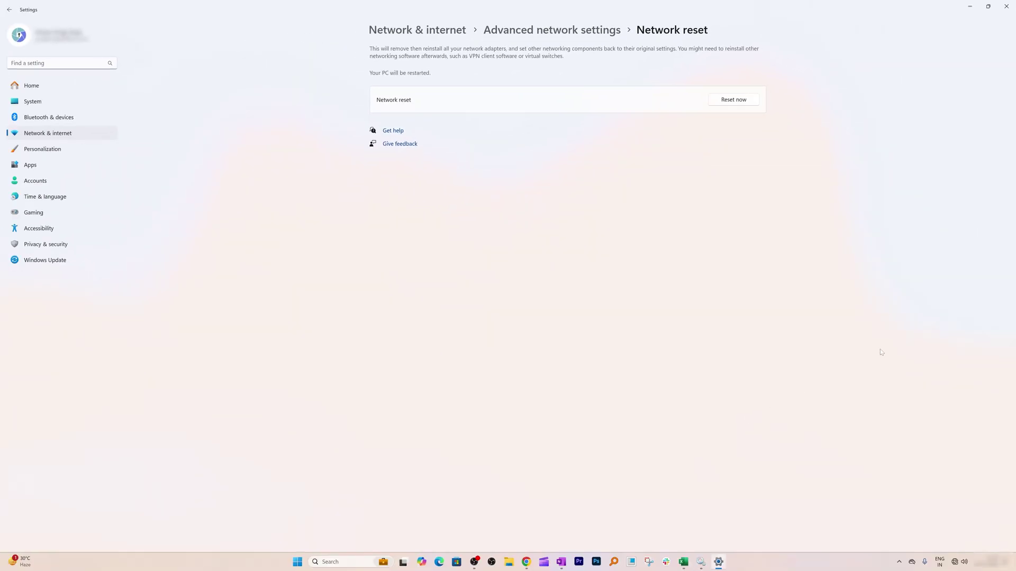
pyautogui.click(959, 561)
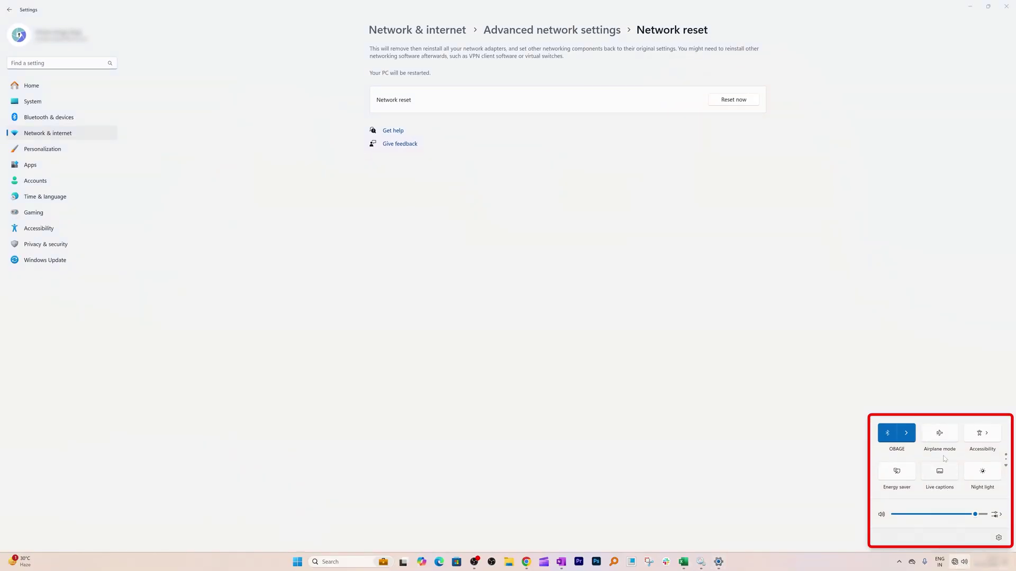
pyautogui.click(333, 305)
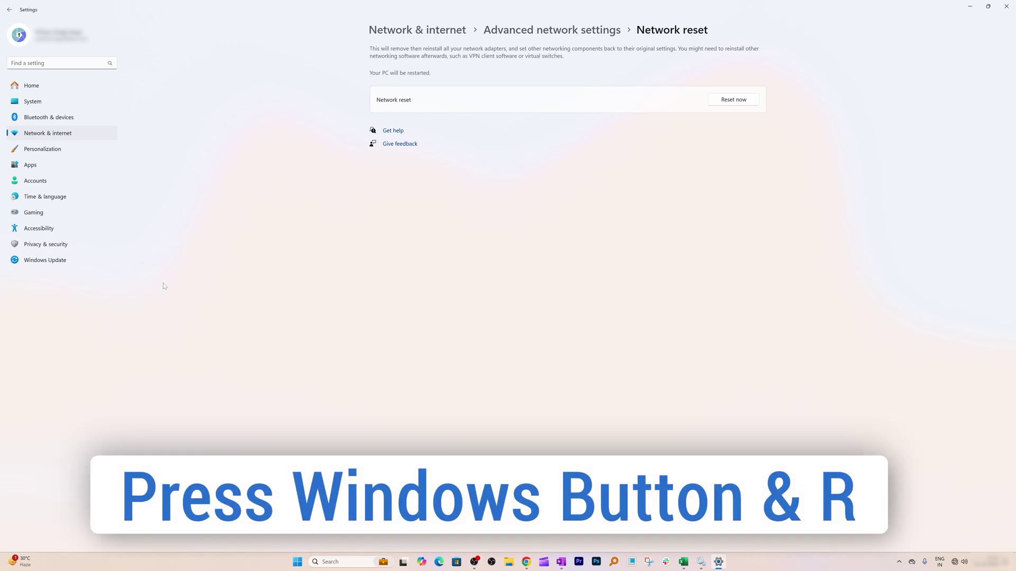
pyautogui.press('super+r')
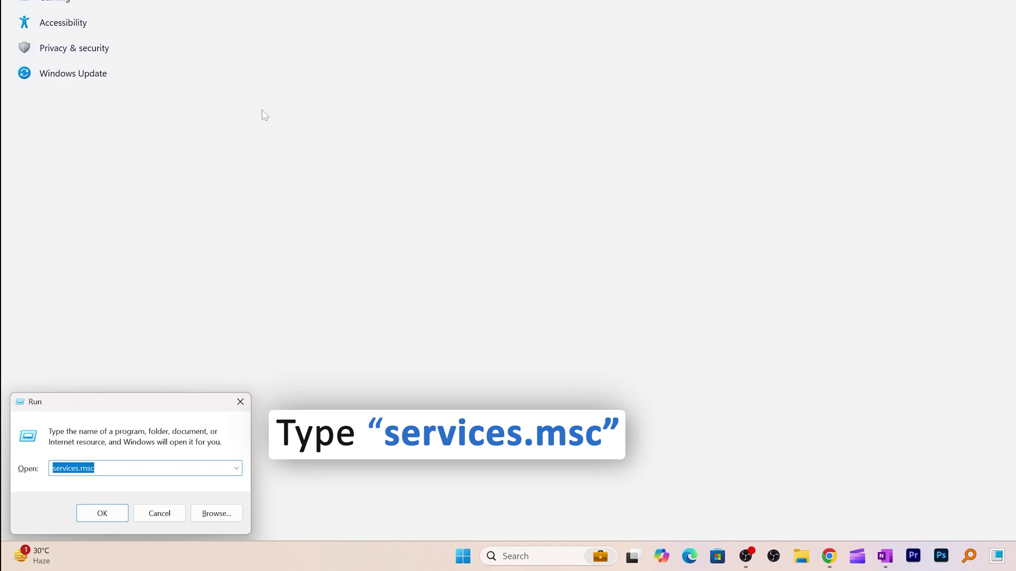
pyautogui.write('services.msc')
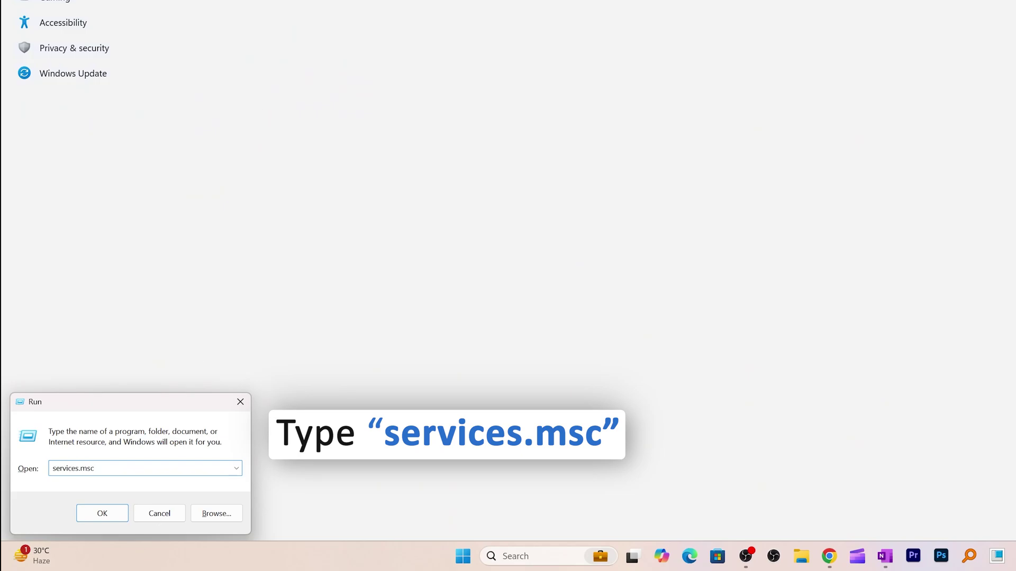
pyautogui.click(108, 515)
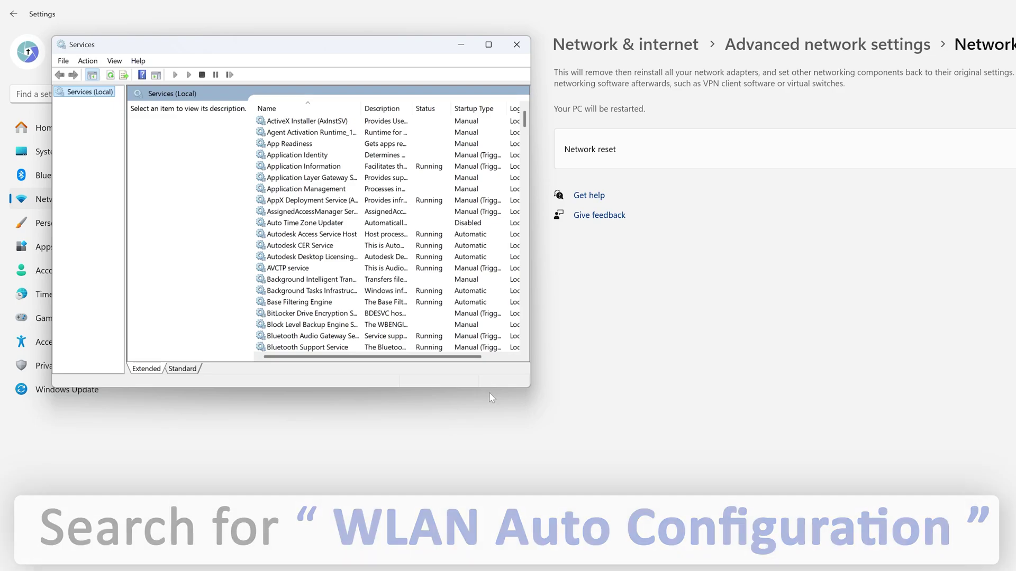
pyautogui.scroll(-2, 337, 231)
pyautogui.scroll(-20, 336, 231)
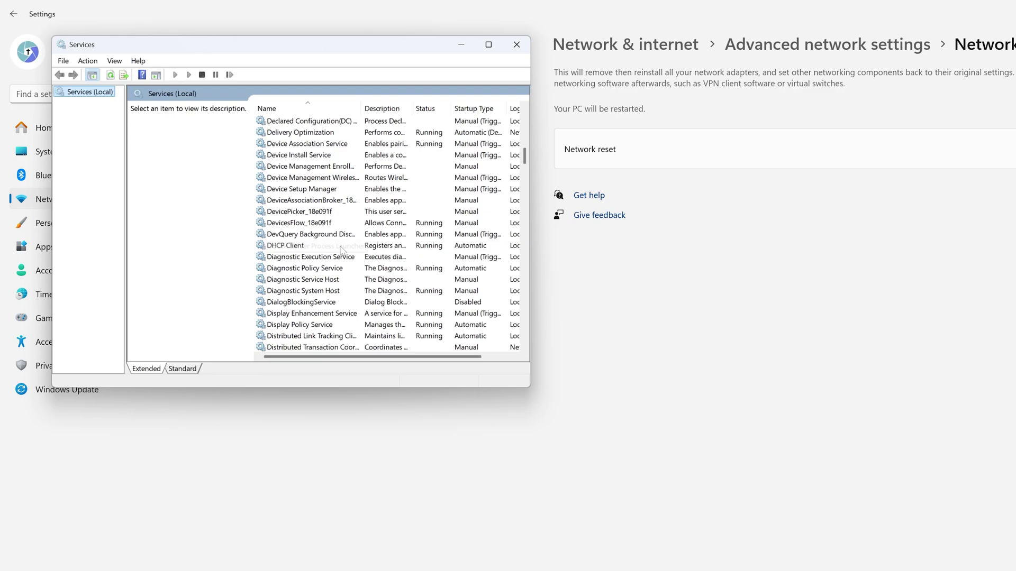
pyautogui.scroll(-9, 353, 279)
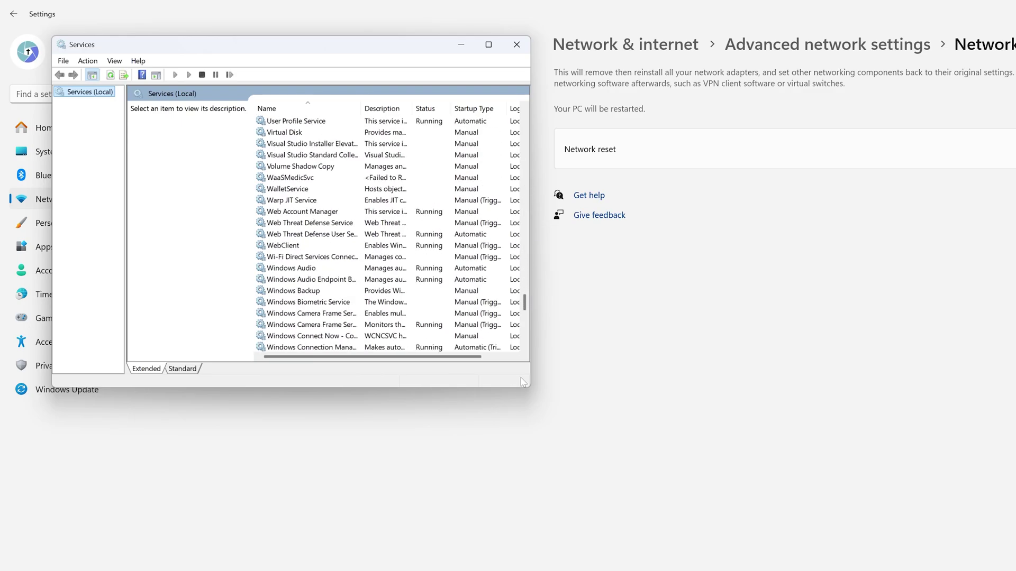
pyautogui.moveTo(532, 391); pyautogui.dragTo(893, 570)
pyautogui.scroll(-5, 339, 530)
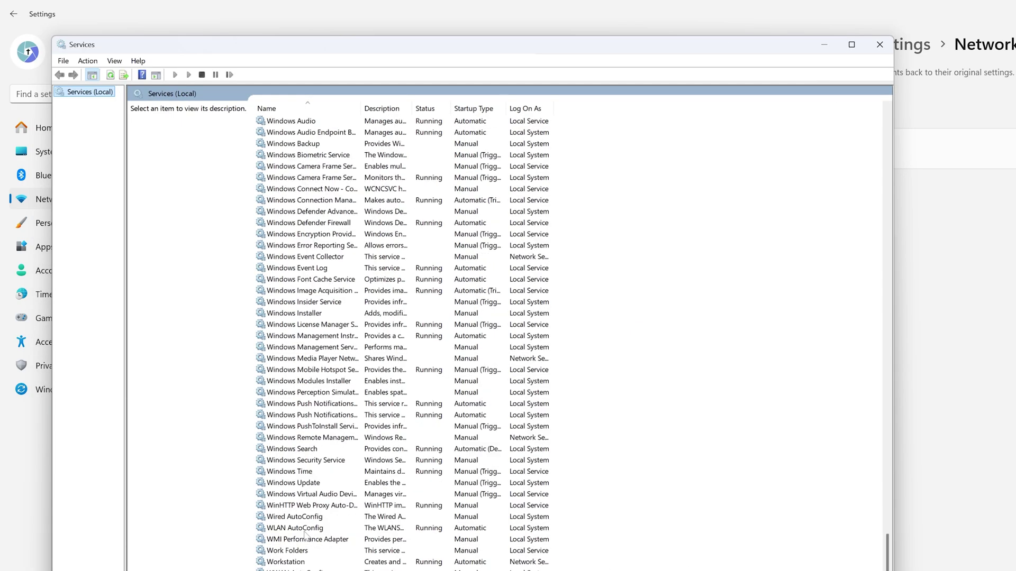
pyautogui.click(340, 532)
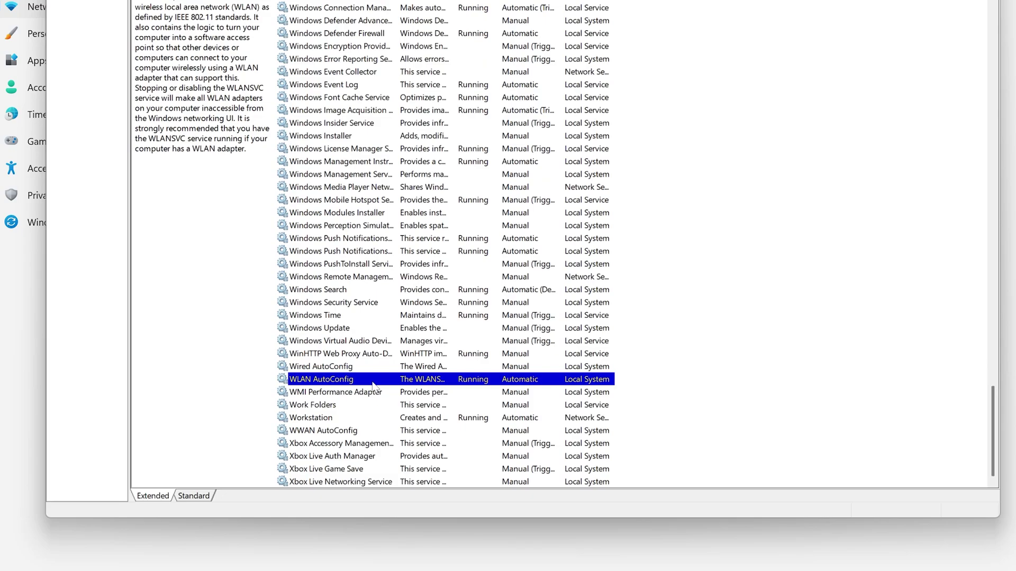
pyautogui.rightClick(394, 379)
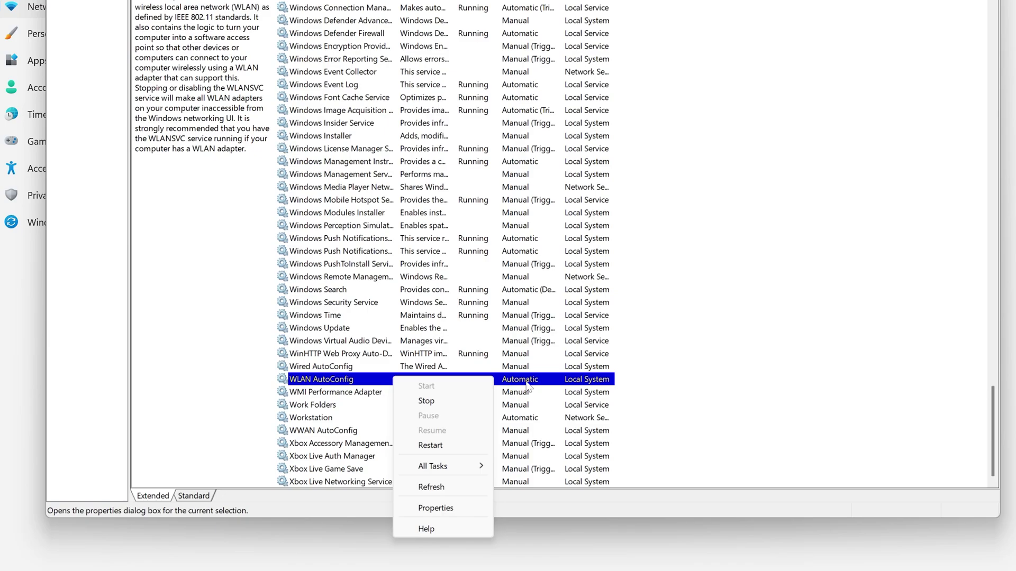
pyautogui.click(418, 508)
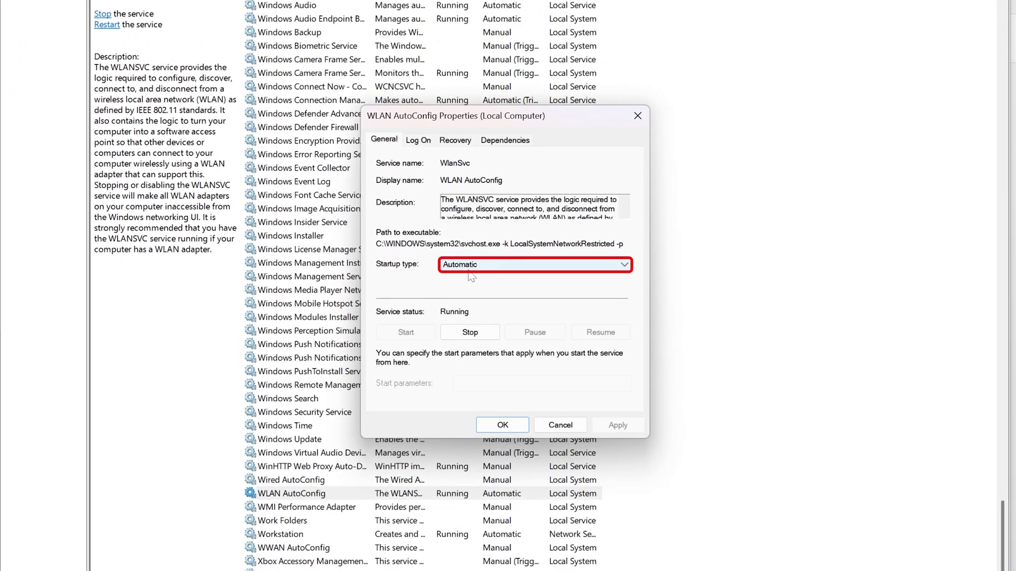
pyautogui.click(505, 425)
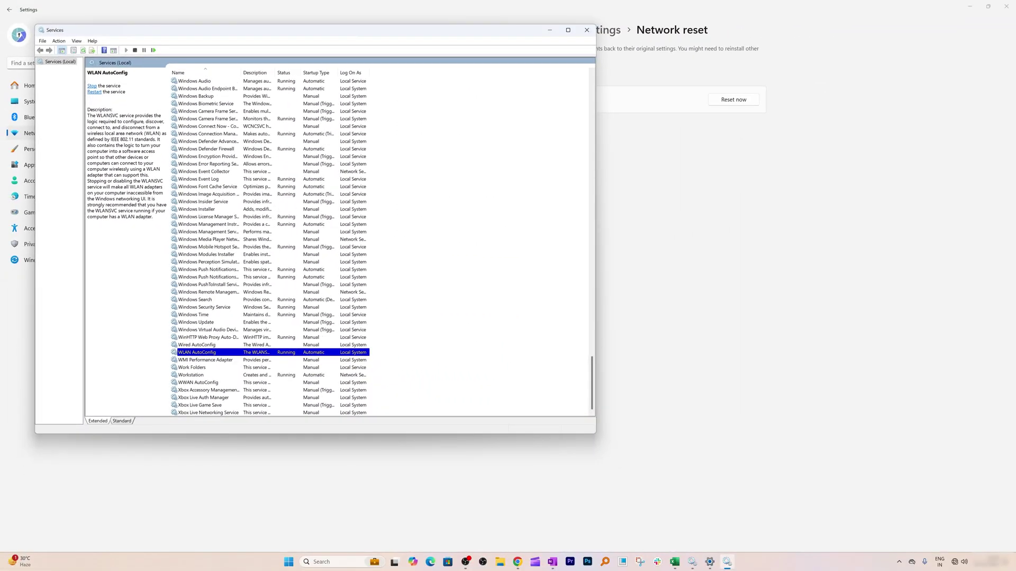
pyautogui.click(587, 30)
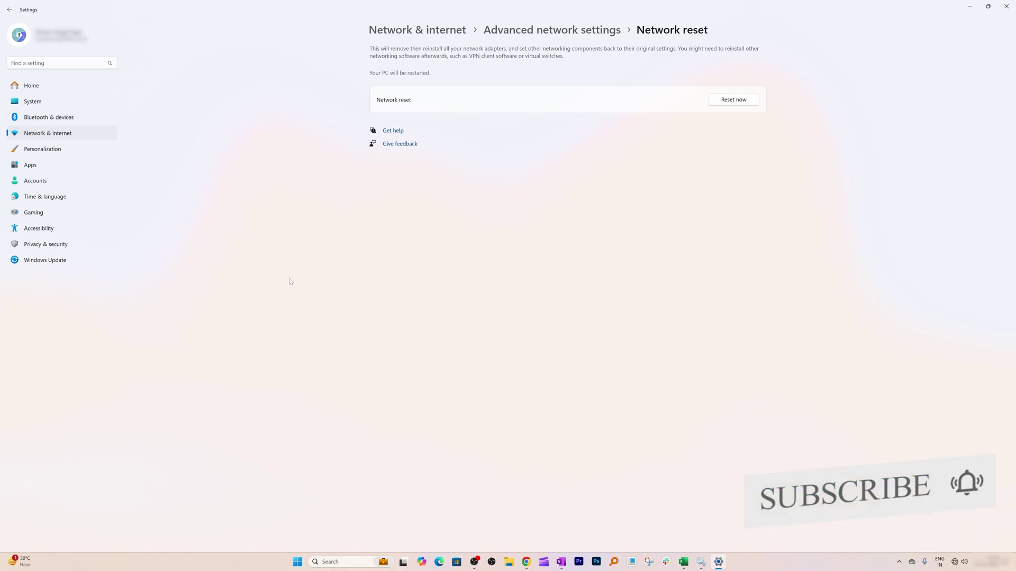
# Step: Search 'device manager', open it, and expand Network adapters to show the Intel Wi-Fi 6E AX211
pyautogui.press('super+x')
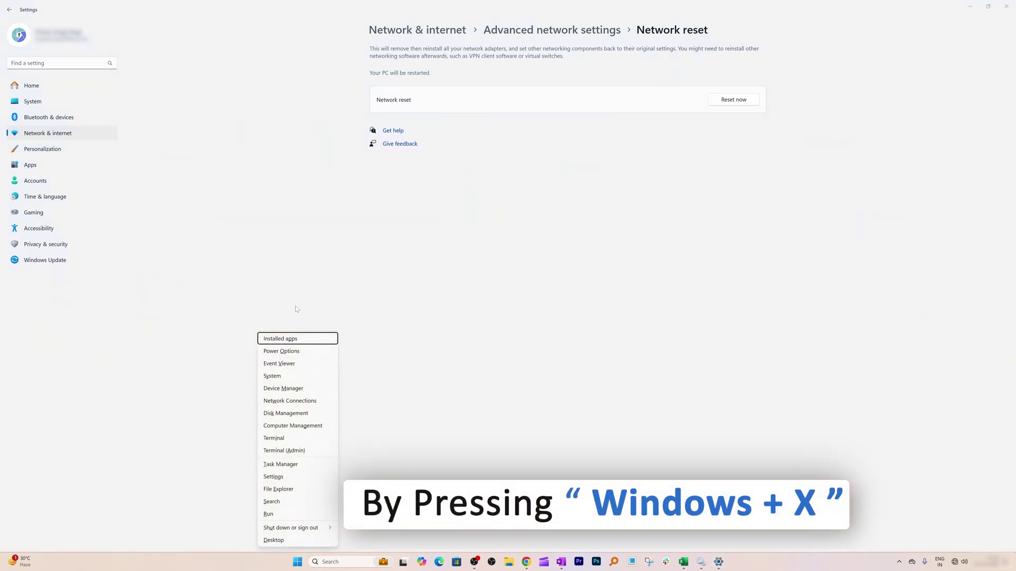
pyautogui.click(339, 562)
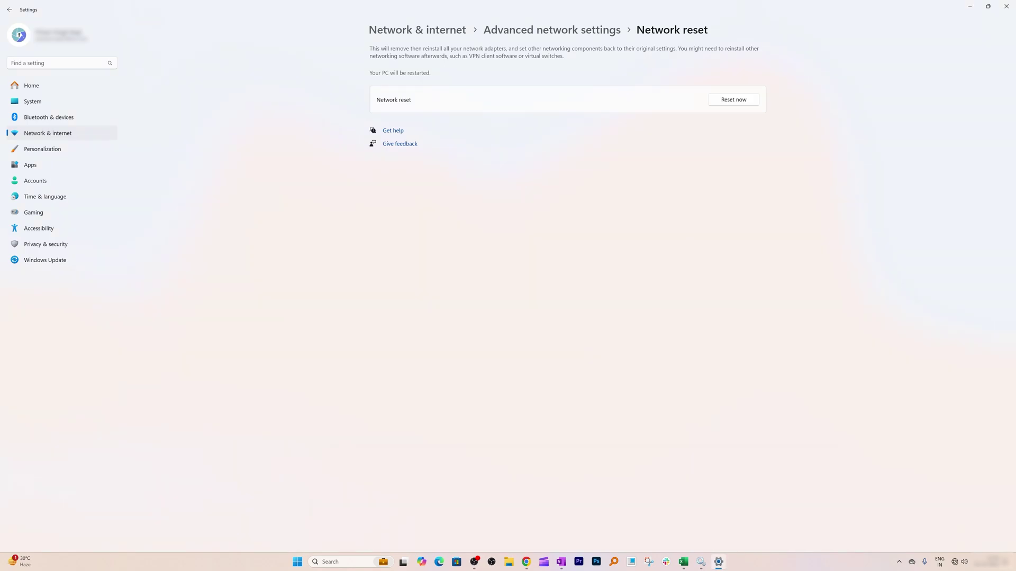
pyautogui.write('de')
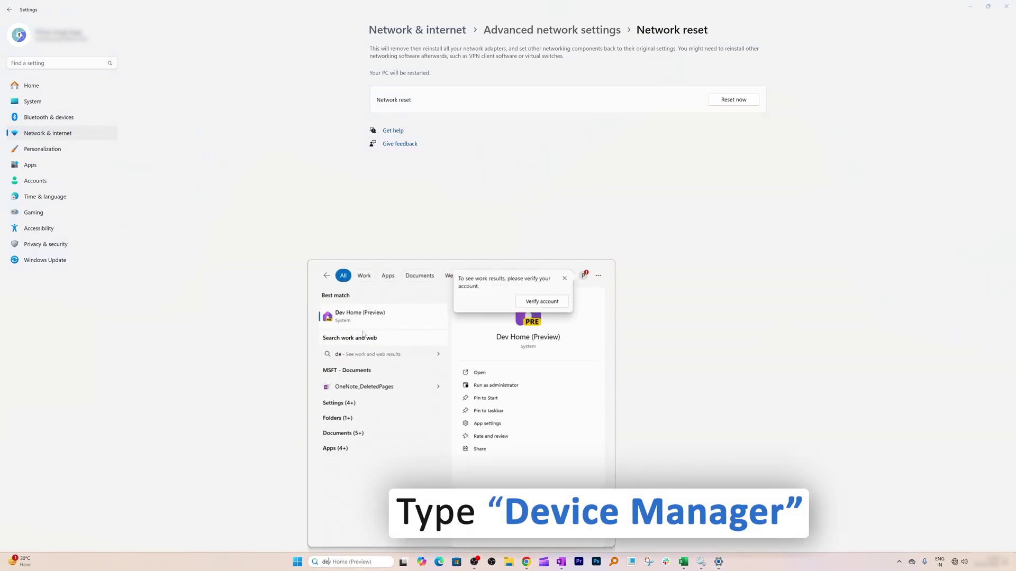
pyautogui.write('vice manager')
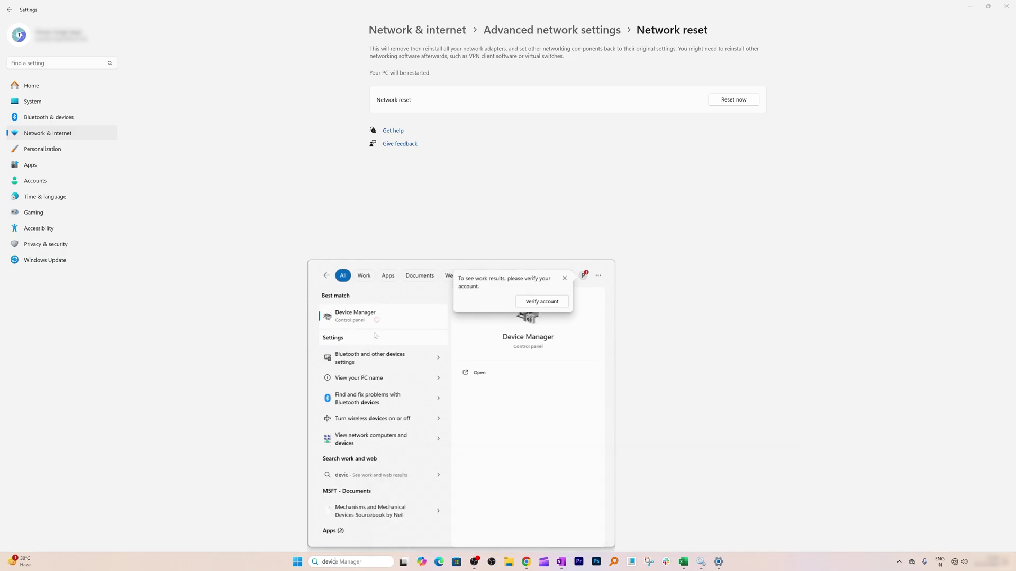
pyautogui.click(373, 323)
pyautogui.click(201, 274)
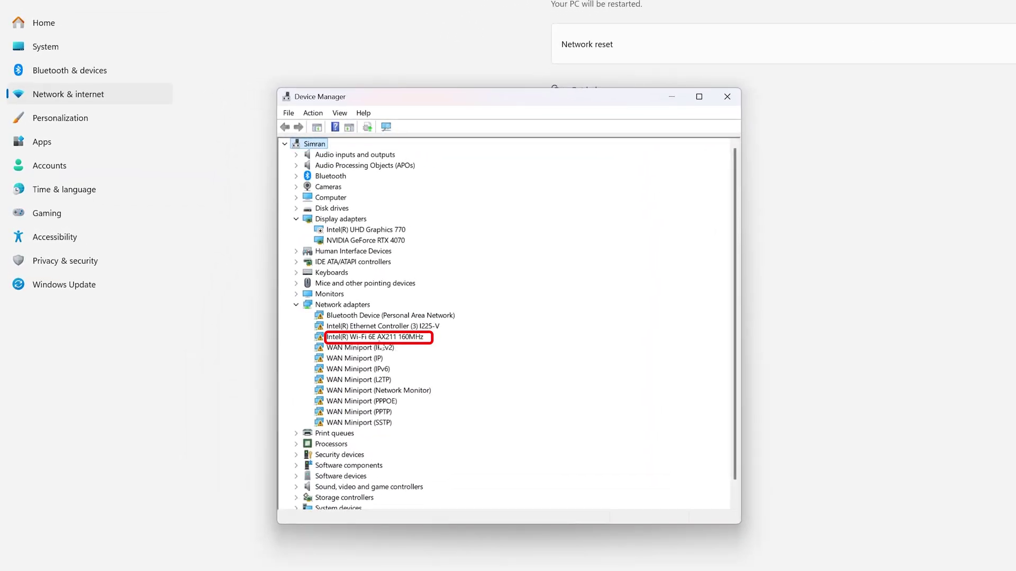
# Step: From the Intel Wi-Fi 6E AX211 adapter's Properties Driver tab, choose Update Driver
pyautogui.click(380, 341)
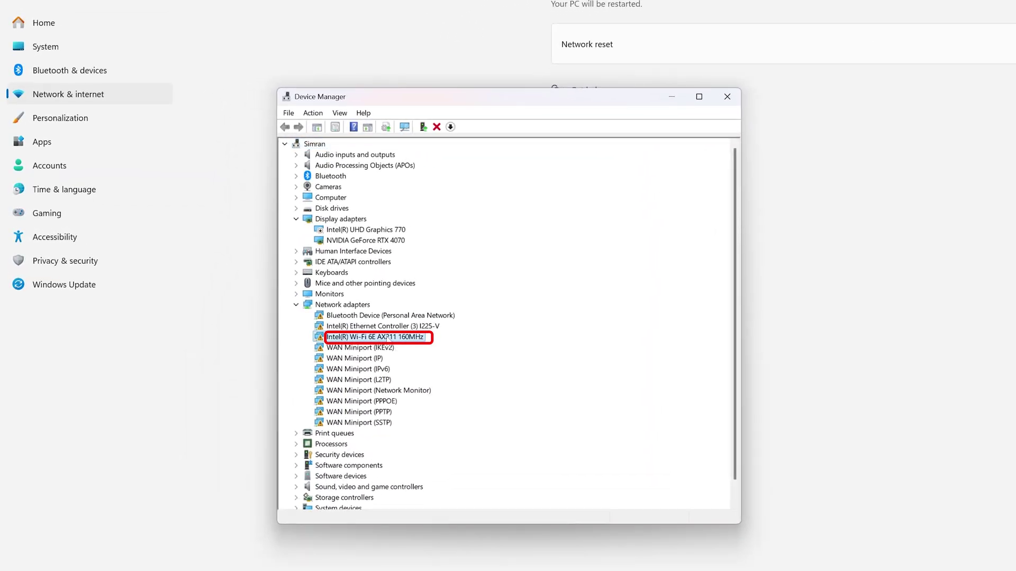
pyautogui.rightClick(387, 337)
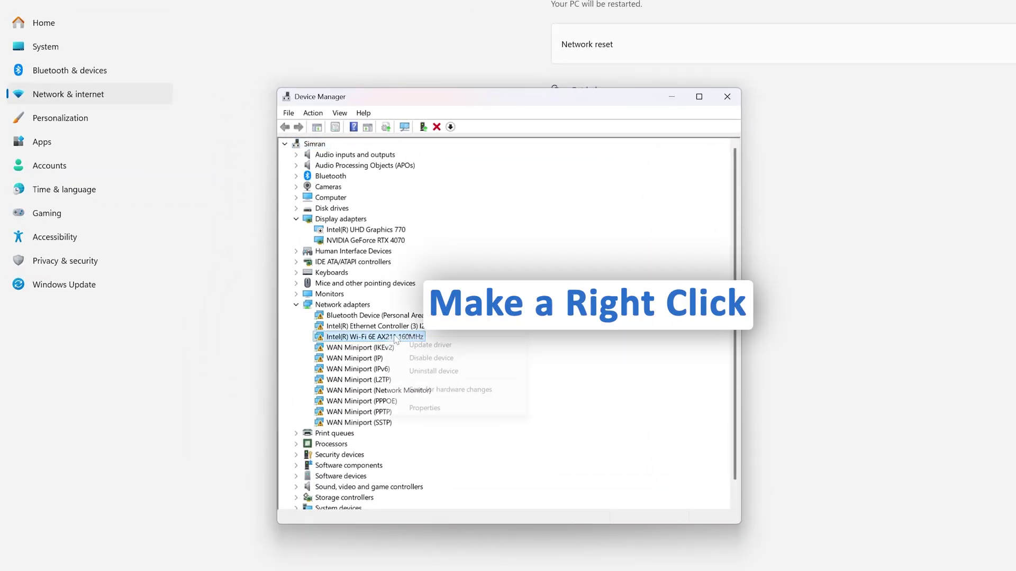
pyautogui.click(450, 410)
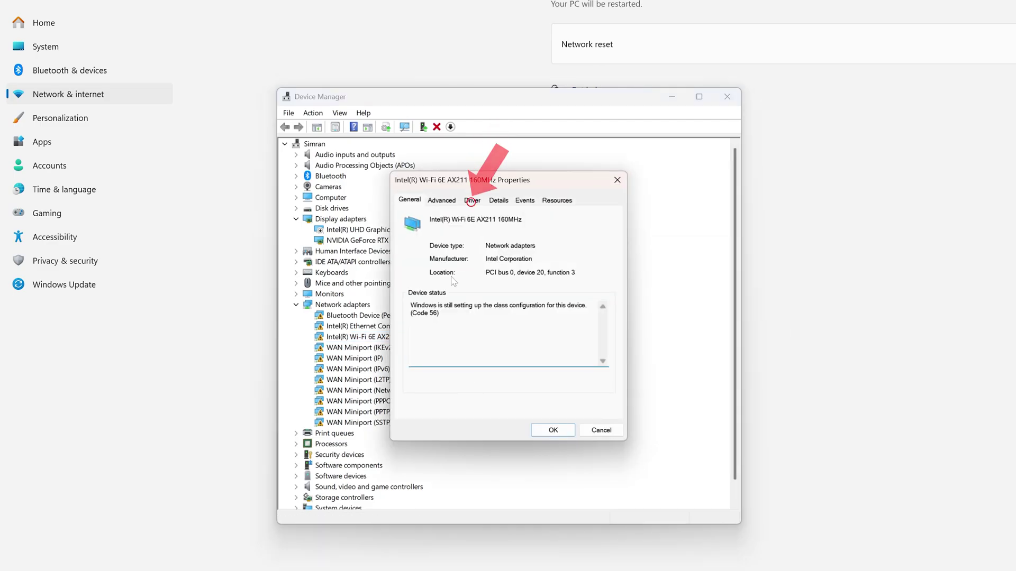
pyautogui.click(472, 202)
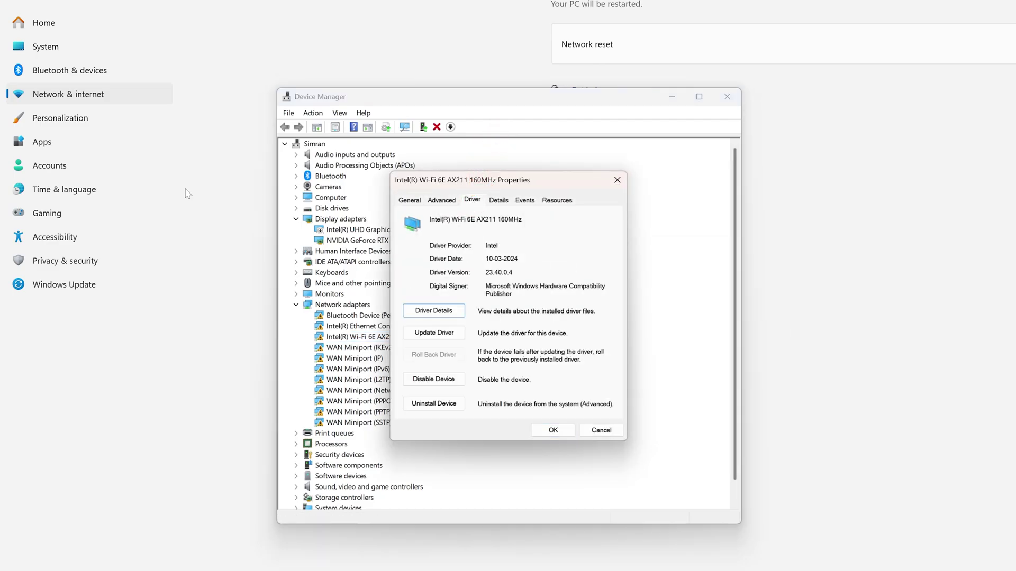
pyautogui.click(443, 334)
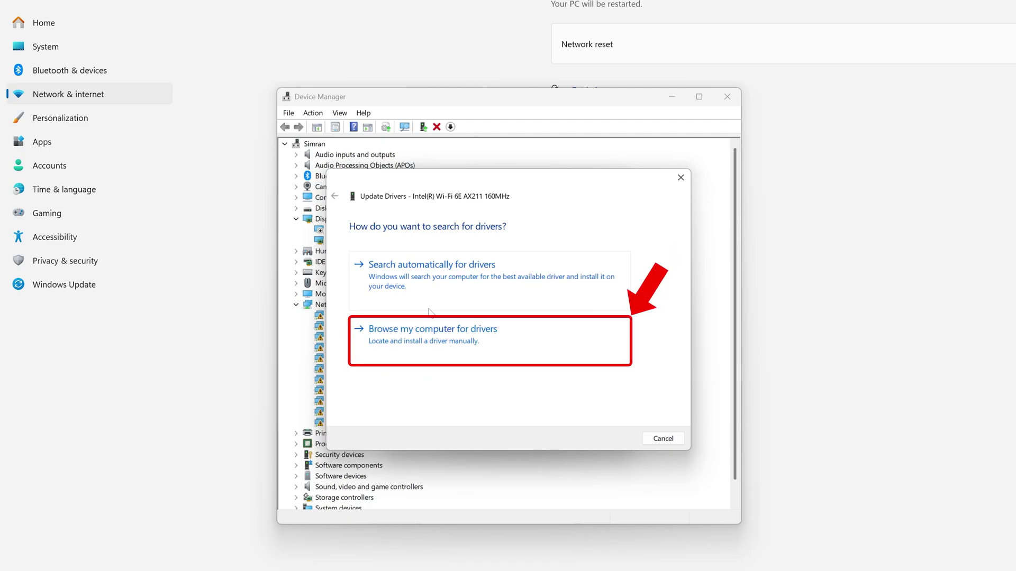
# Step: Browse the computer, pick driver version 23.30.0.6 from the list, and install it
pyautogui.click(452, 345)
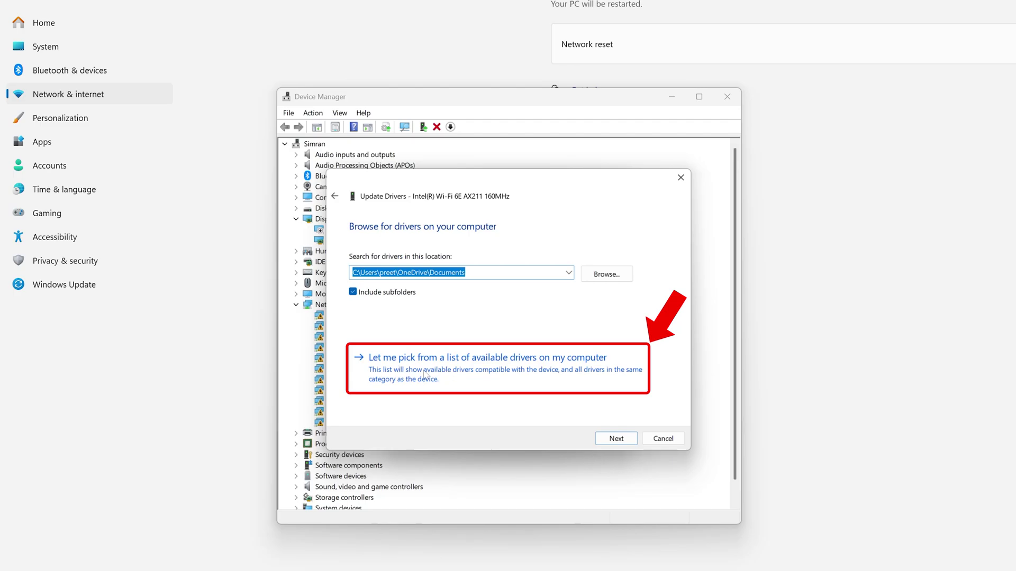
pyautogui.click(468, 359)
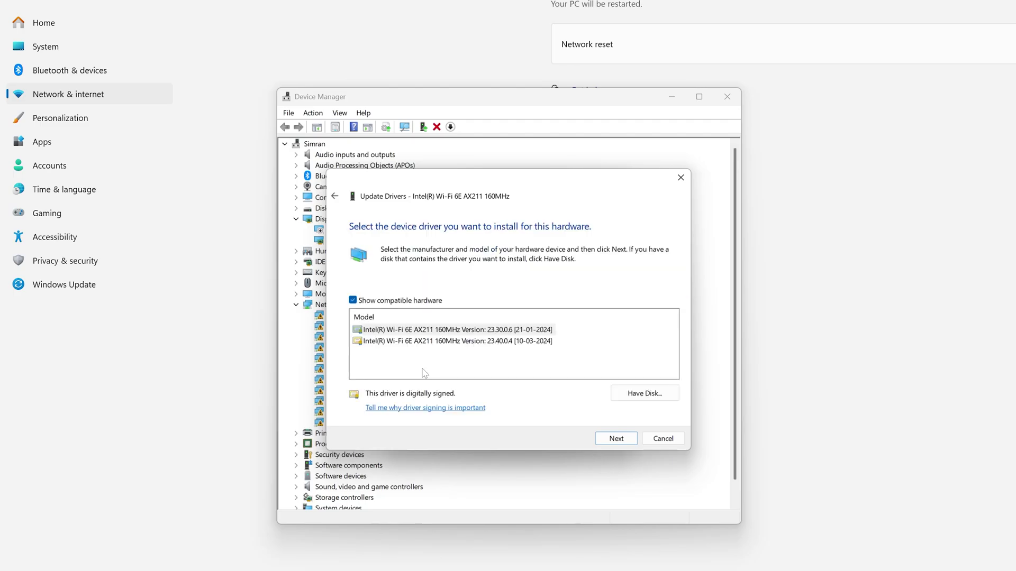
pyautogui.click(410, 342)
pyautogui.click(423, 330)
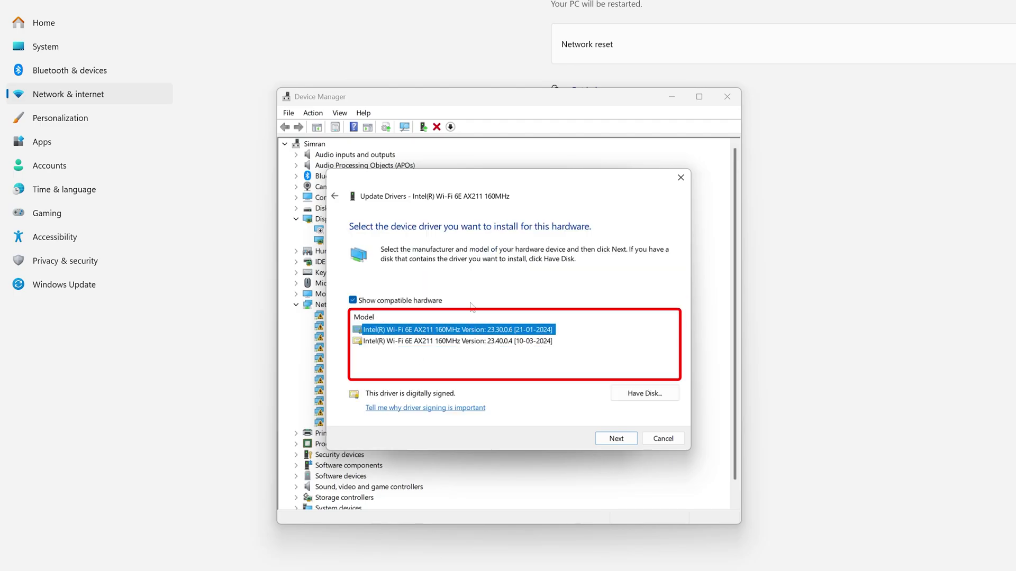
pyautogui.click(535, 342)
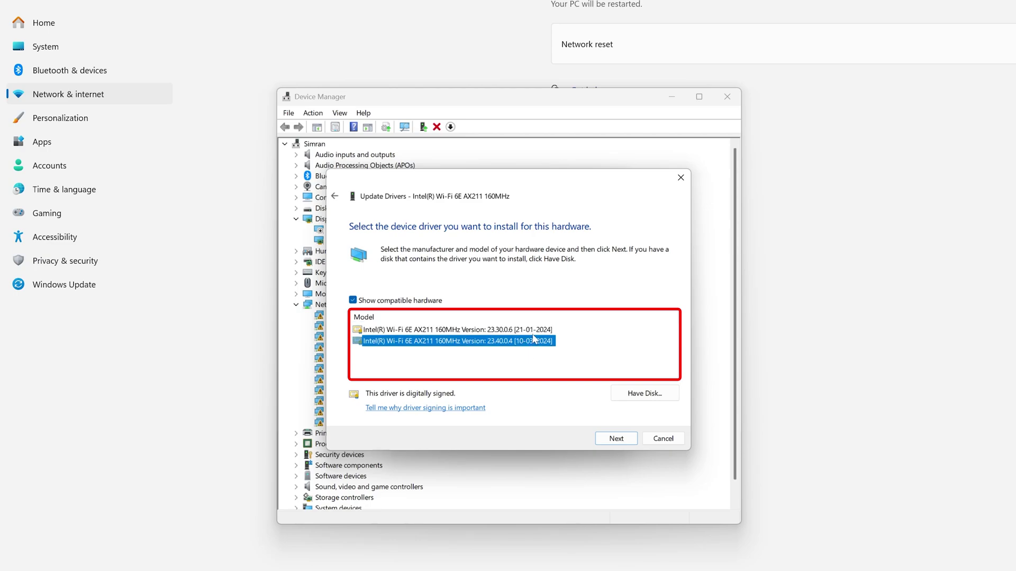
pyautogui.click(533, 334)
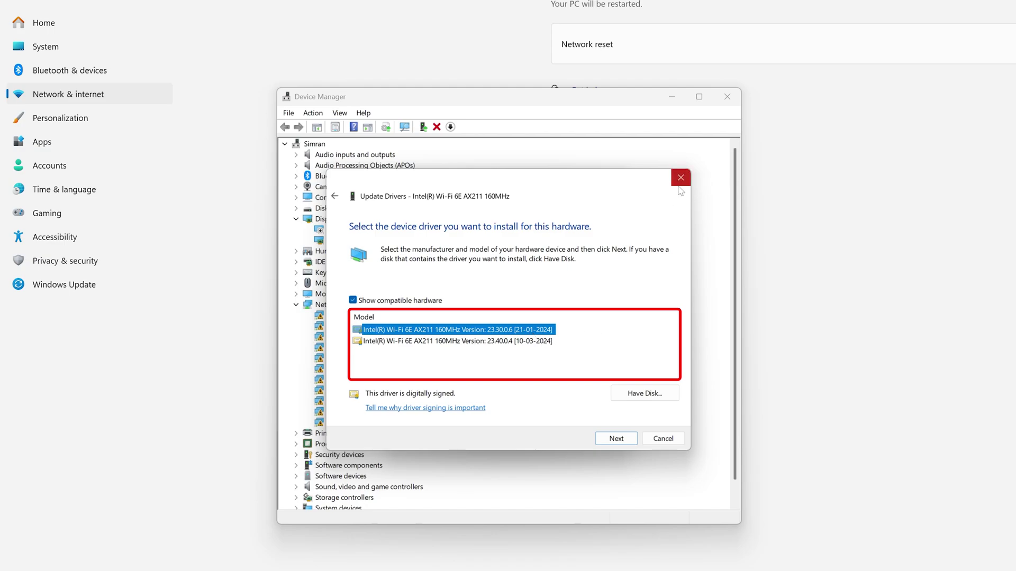
pyautogui.click(628, 437)
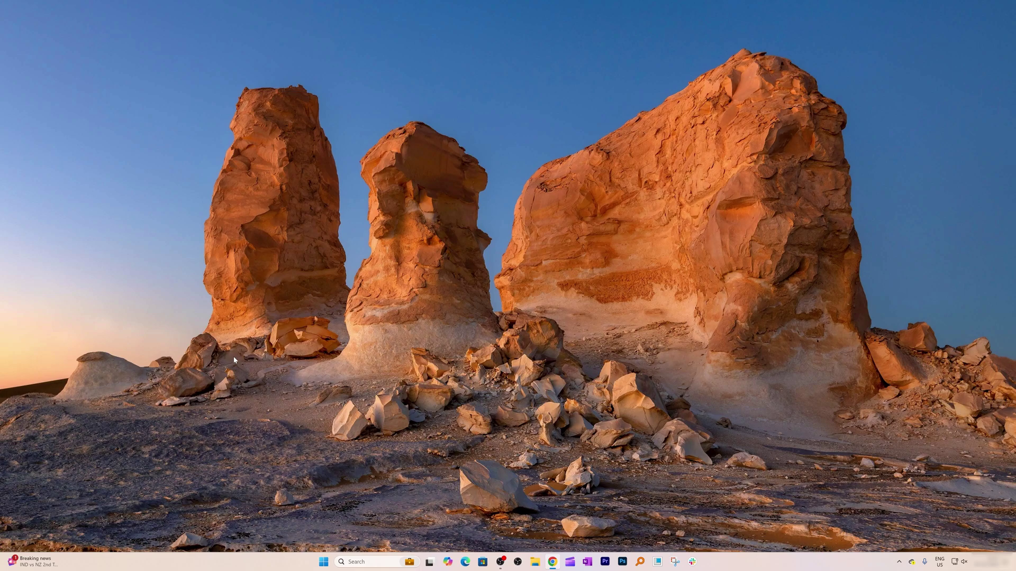
pyautogui.press('super')
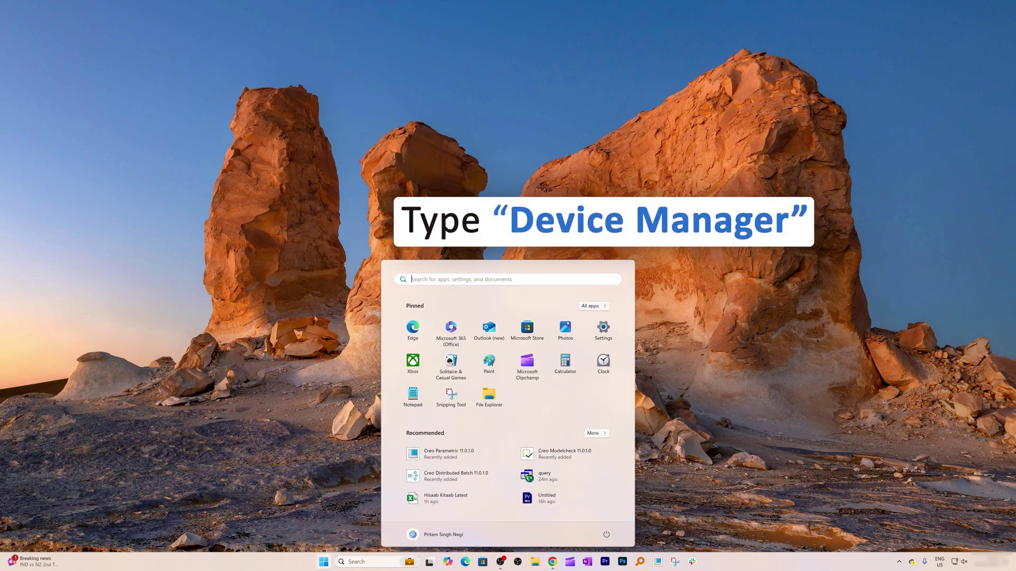
pyautogui.write('dev')
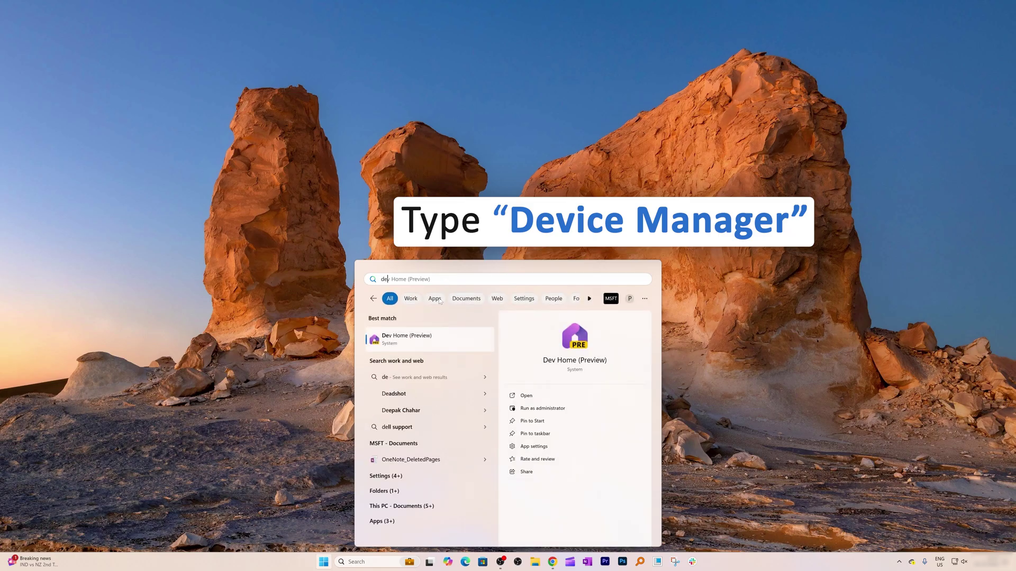
pyautogui.click(399, 345)
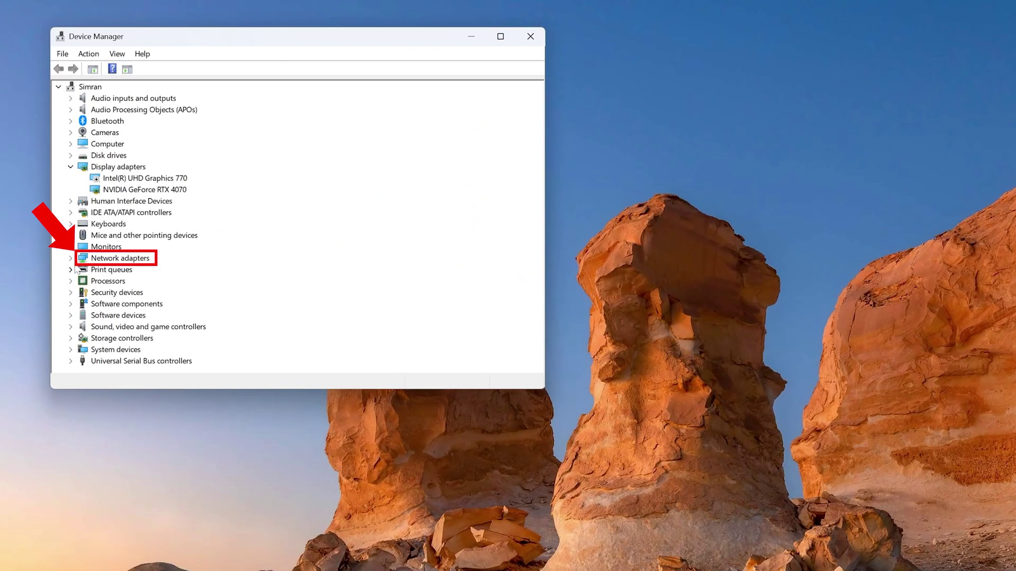
pyautogui.click(51, 187)
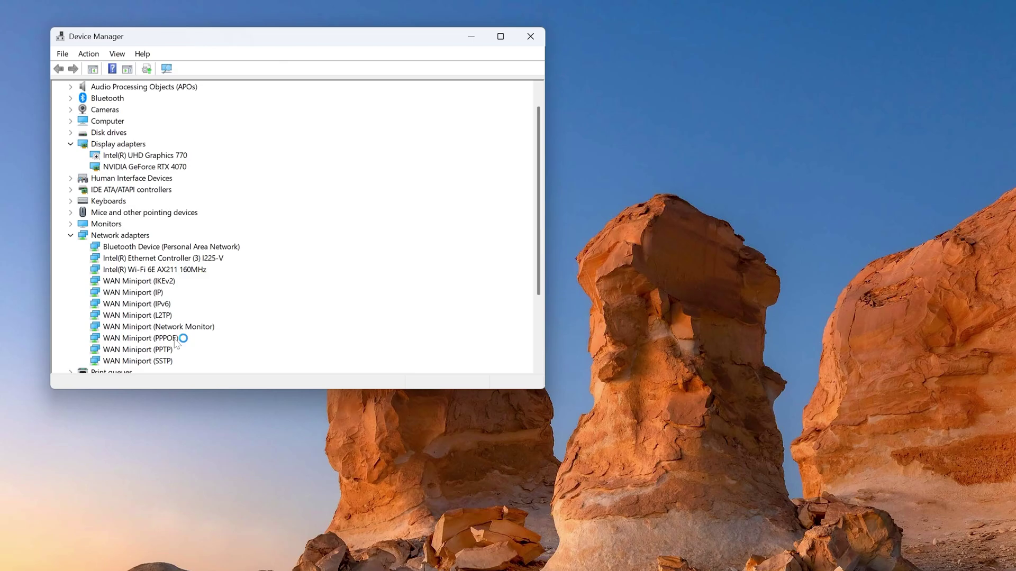
pyautogui.click(187, 273)
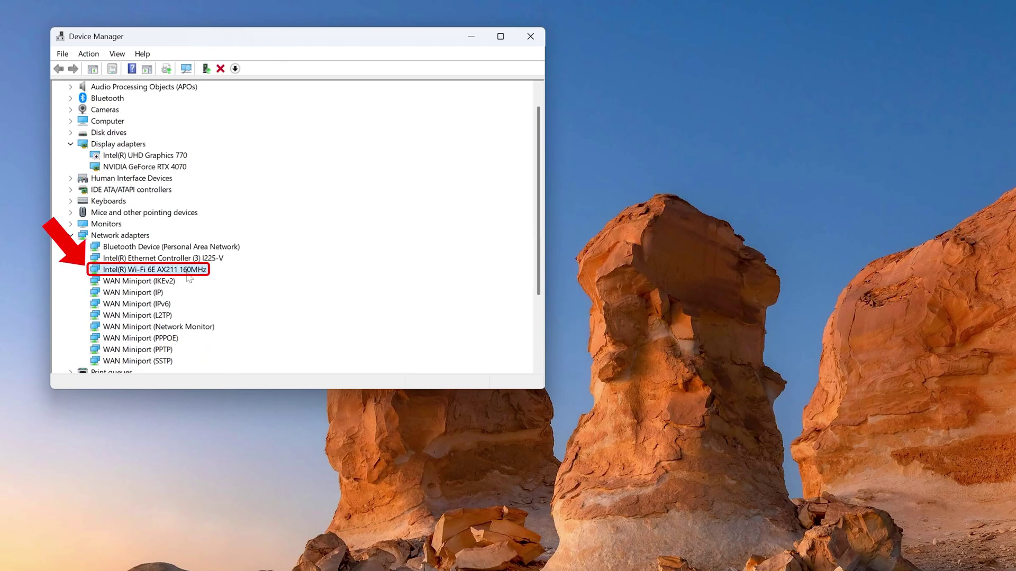
pyautogui.rightClick(186, 274)
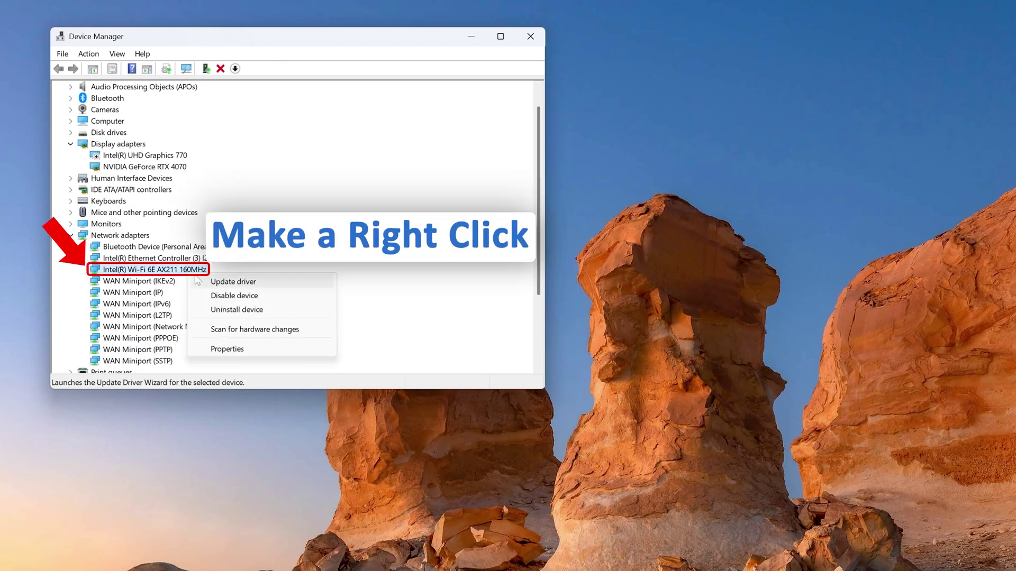
pyautogui.click(245, 311)
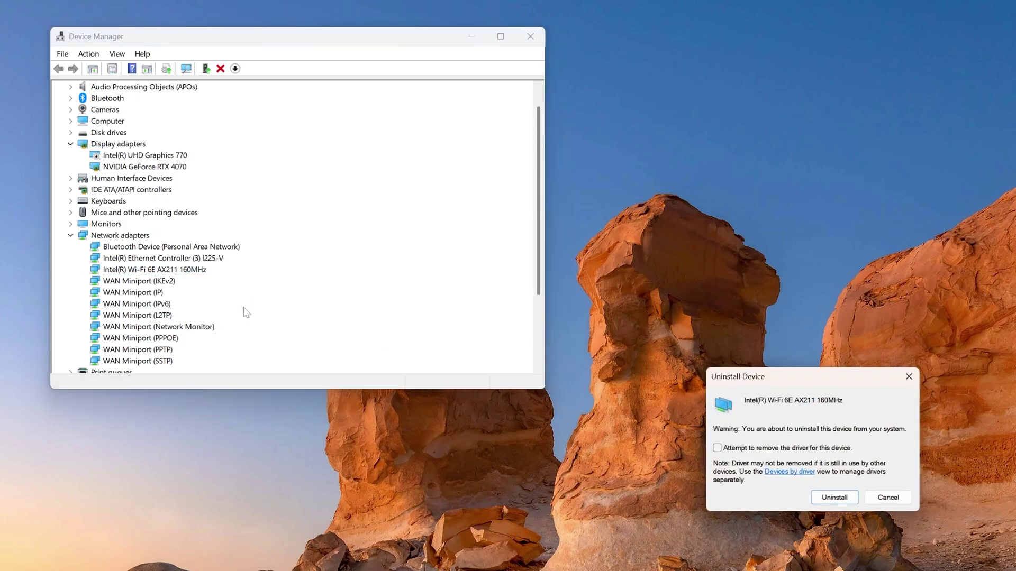
pyautogui.click(907, 377)
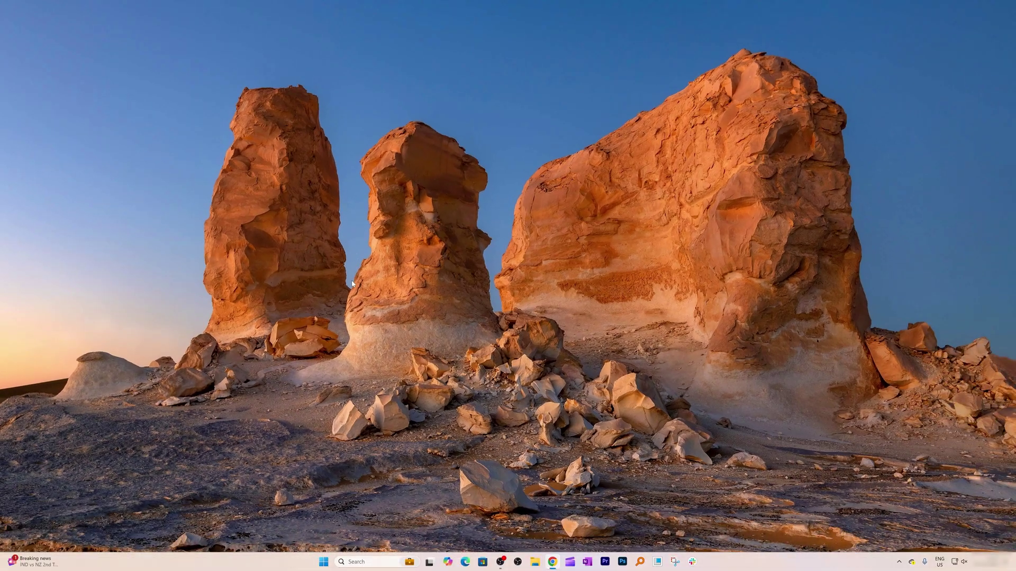
pyautogui.press('super')
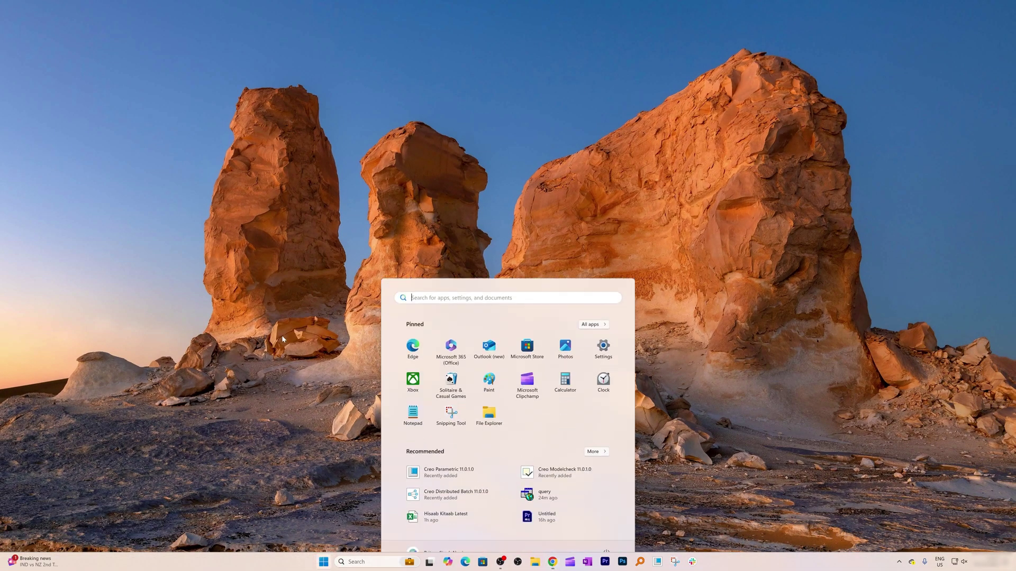
pyautogui.write('dev')
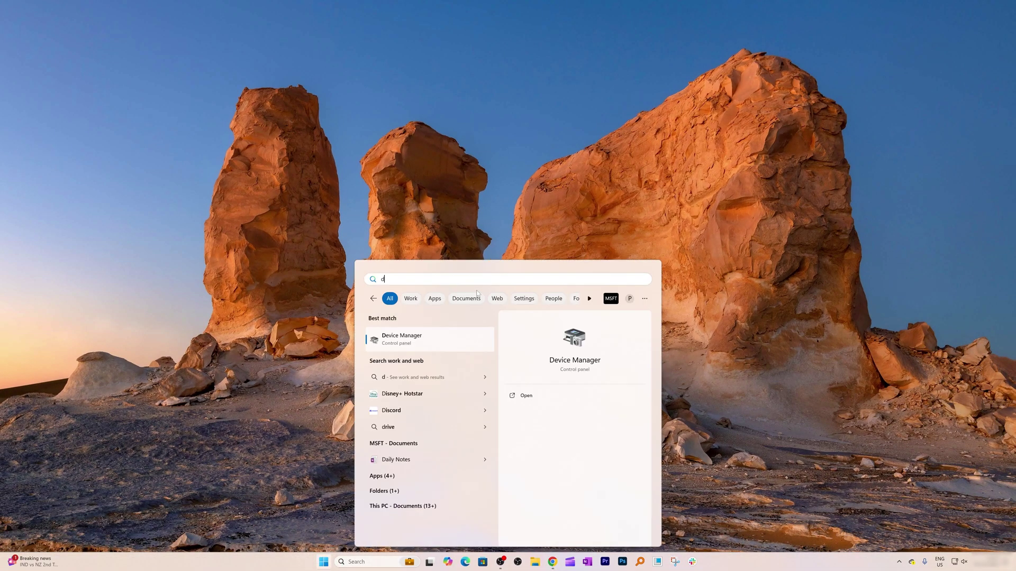
pyautogui.press('Return')
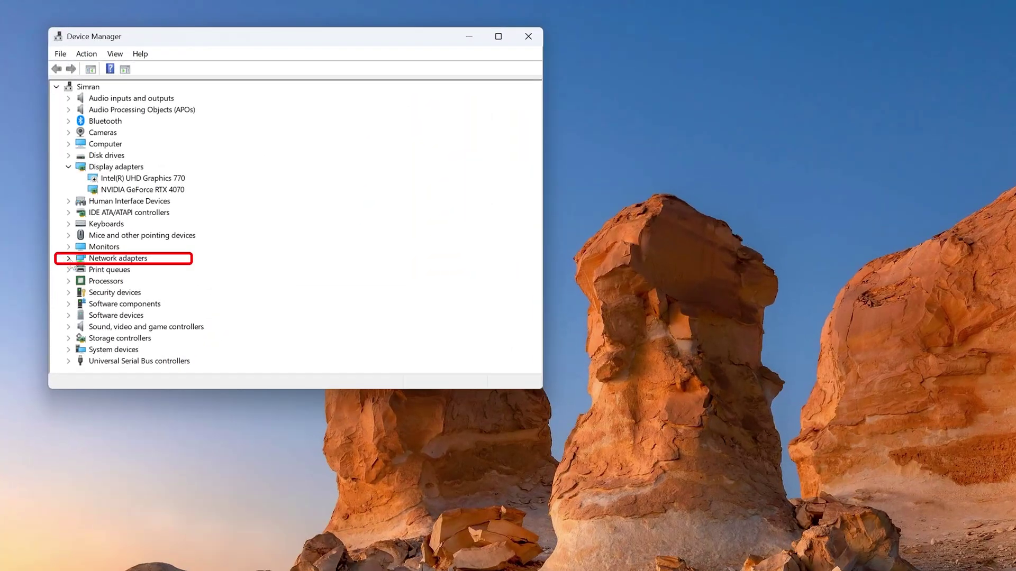
pyautogui.doubleClick(75, 161)
pyautogui.rightClick(181, 270)
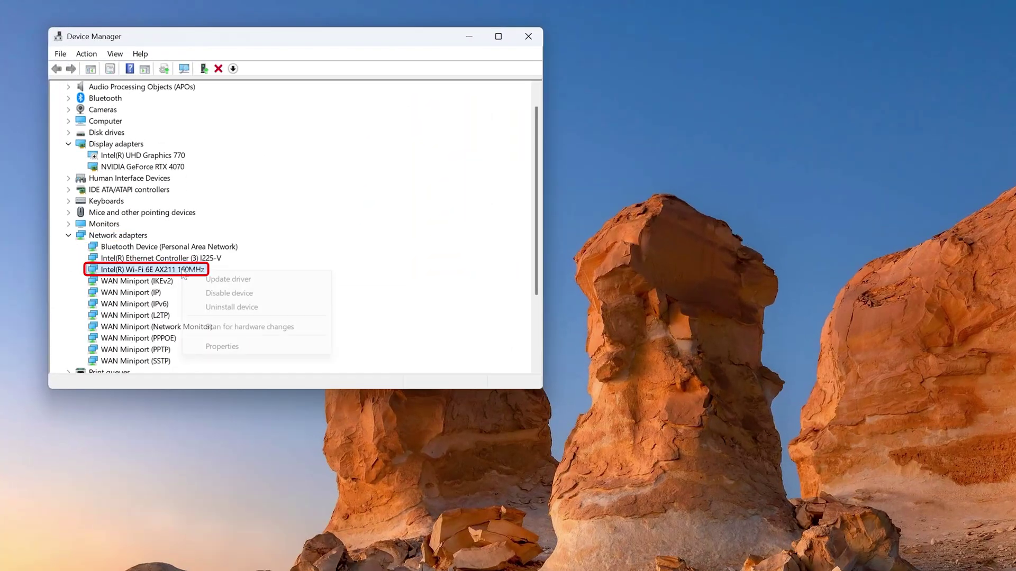
pyautogui.click(574, 5)
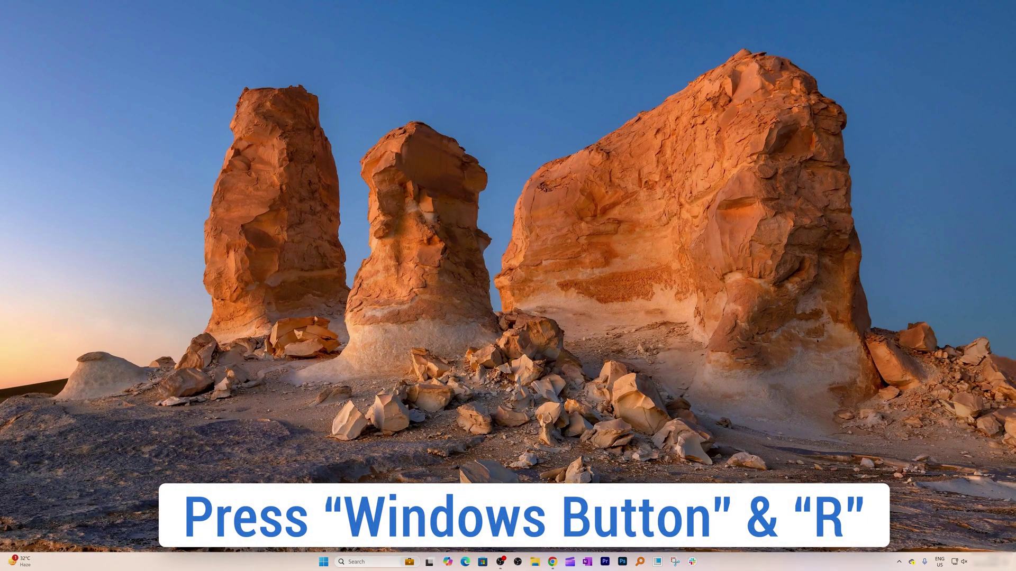
# Step: Run msinfo32 and read System Manufacturer Micro-Star and BaseBoard Product PRO Z790-P WIFI (MS-7E06)
pyautogui.press('super+r')
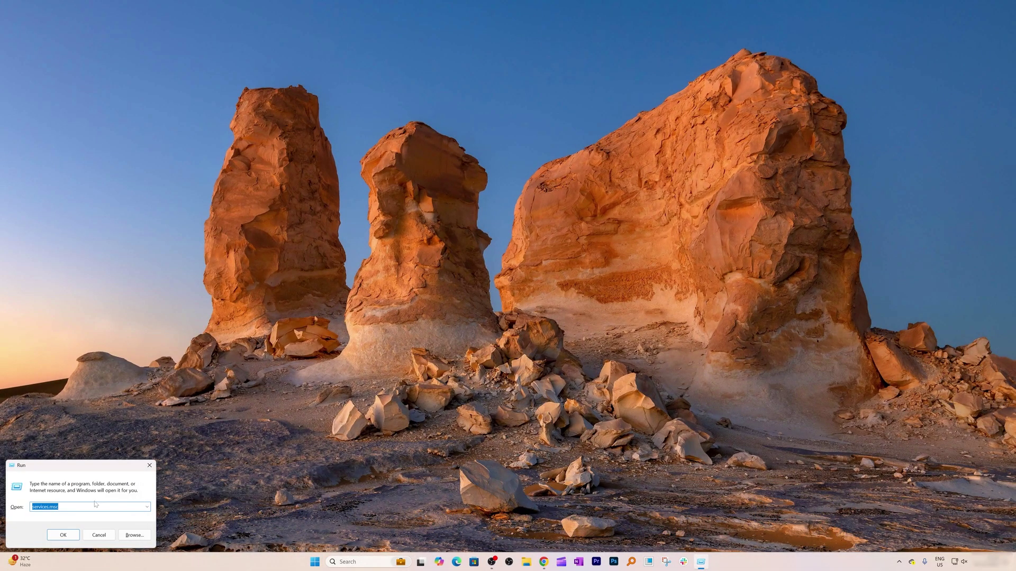
pyautogui.write('msi')
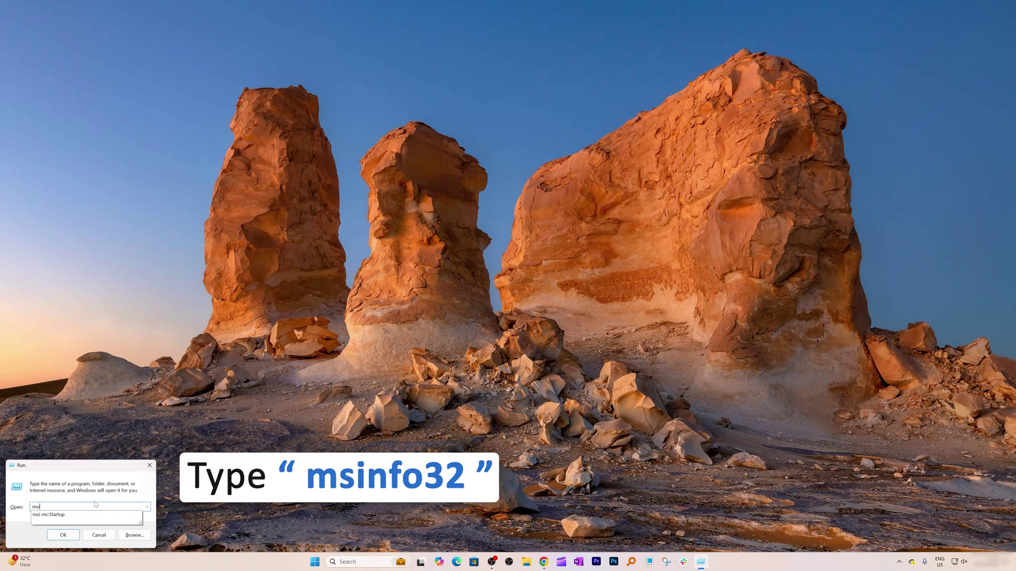
pyautogui.write('nfo')
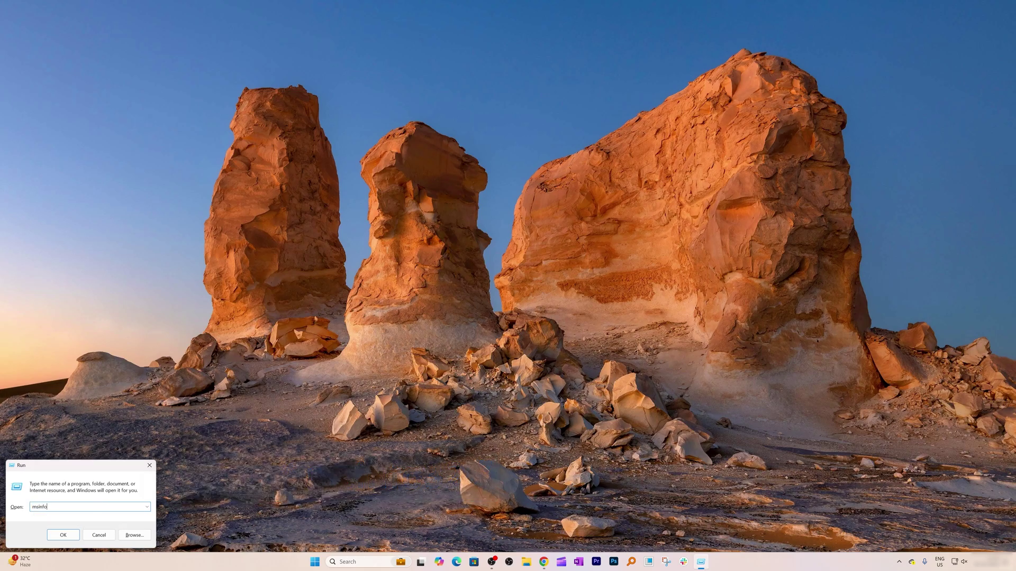
pyautogui.write('32')
pyautogui.press('Return')
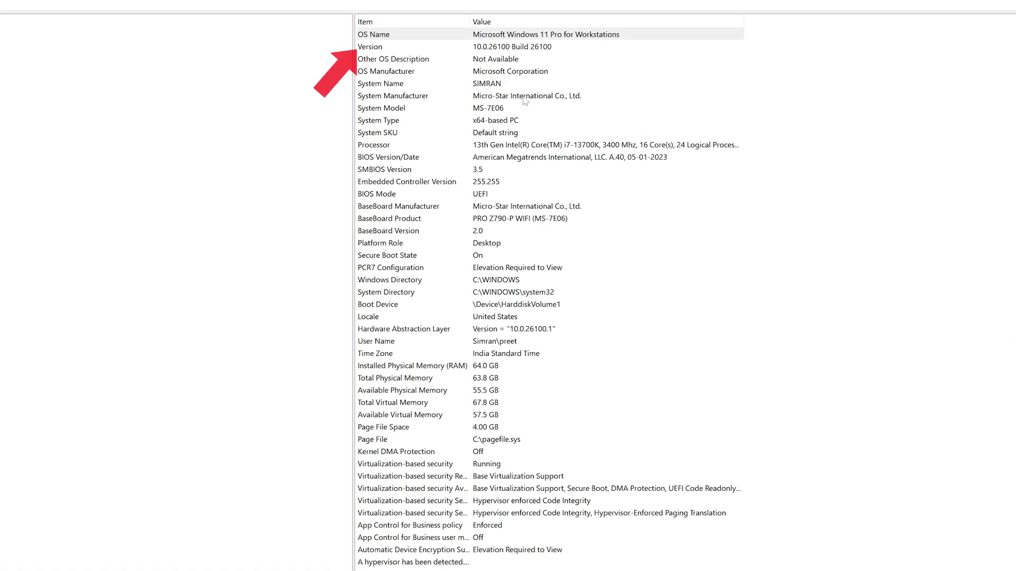
pyautogui.click(415, 99)
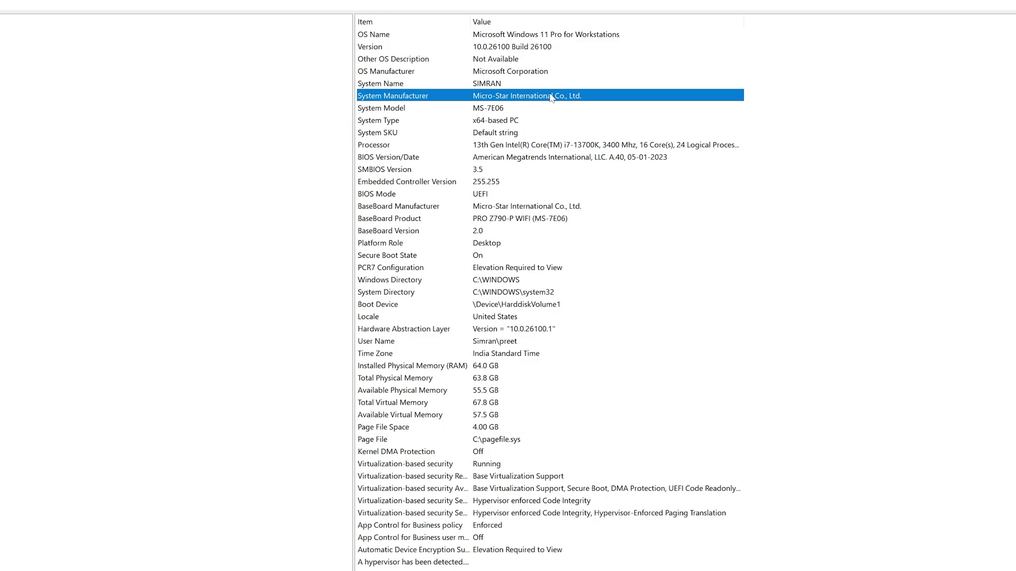
pyautogui.click(431, 220)
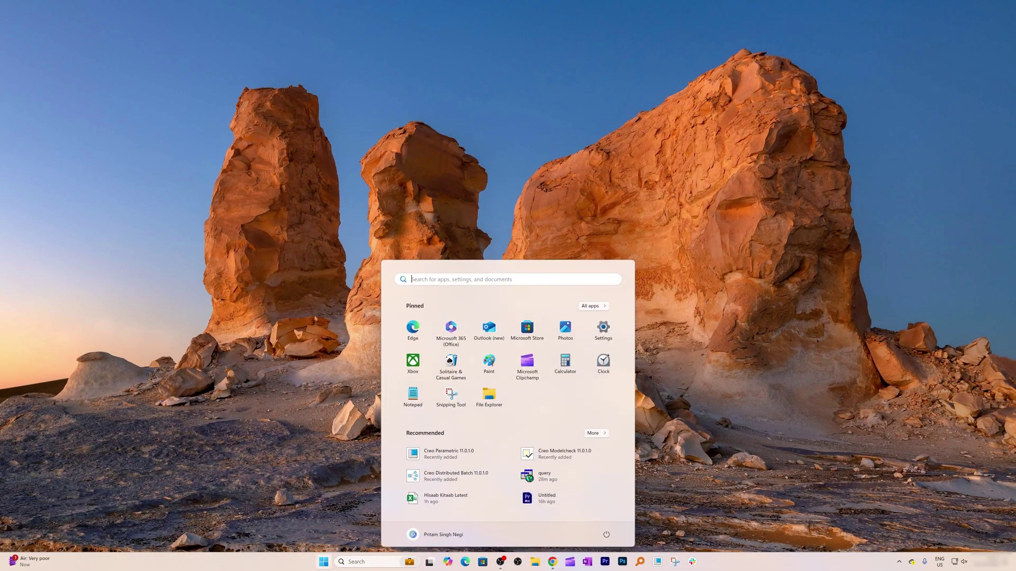
# Step: Open cmd and run 'netsh winsock reset' followed by 'netsh int ip reset'
pyautogui.write('cmd')
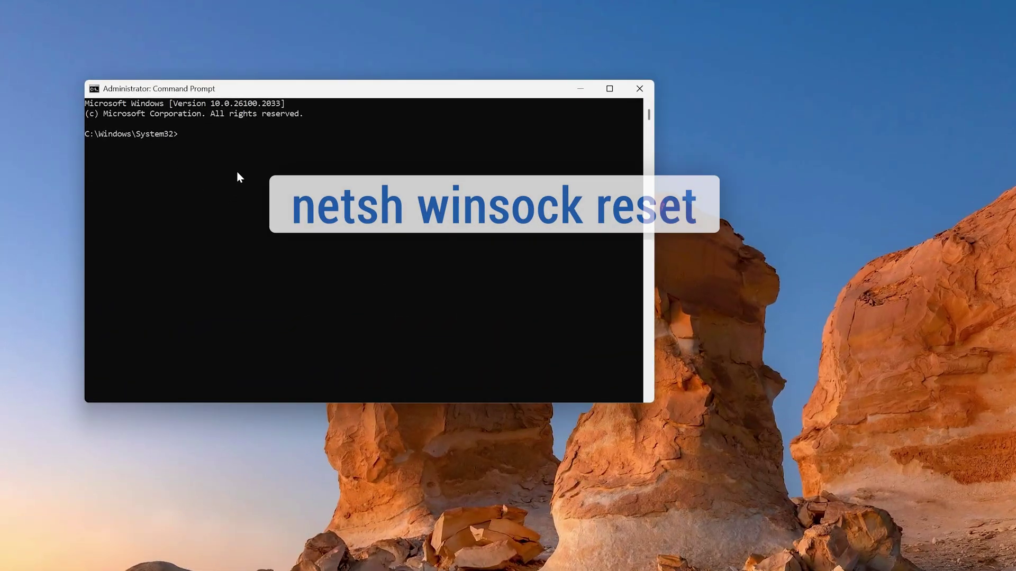
pyautogui.hotkey('ctrl', 'b')
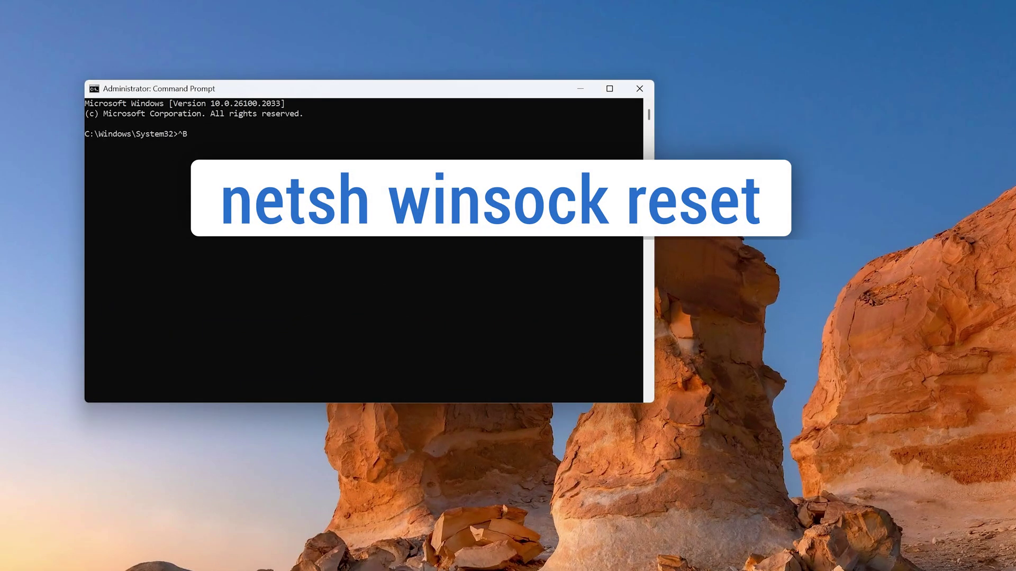
pyautogui.press('BackSpace')
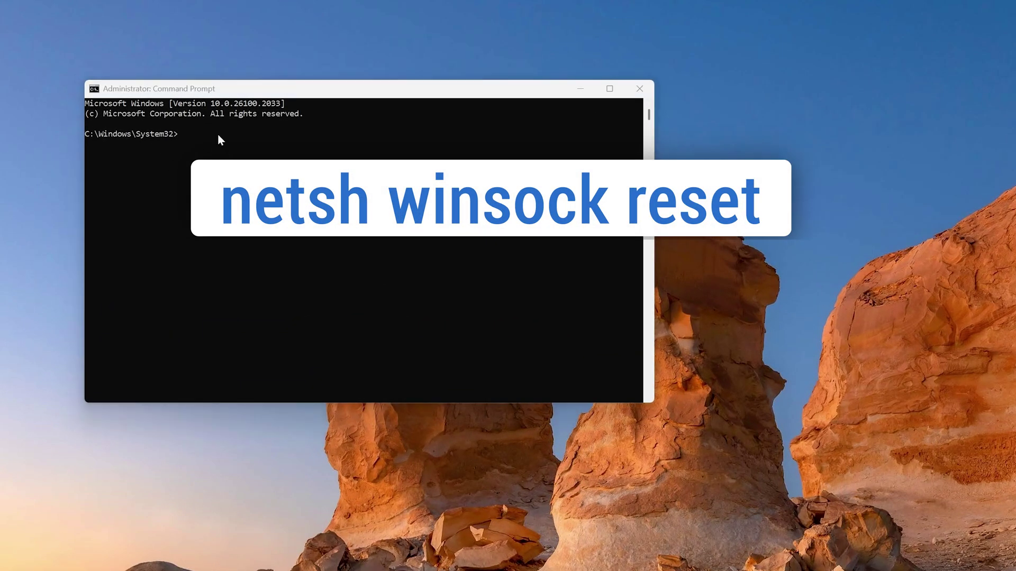
pyautogui.write('netsh winsock reset')
pyautogui.press('Return')
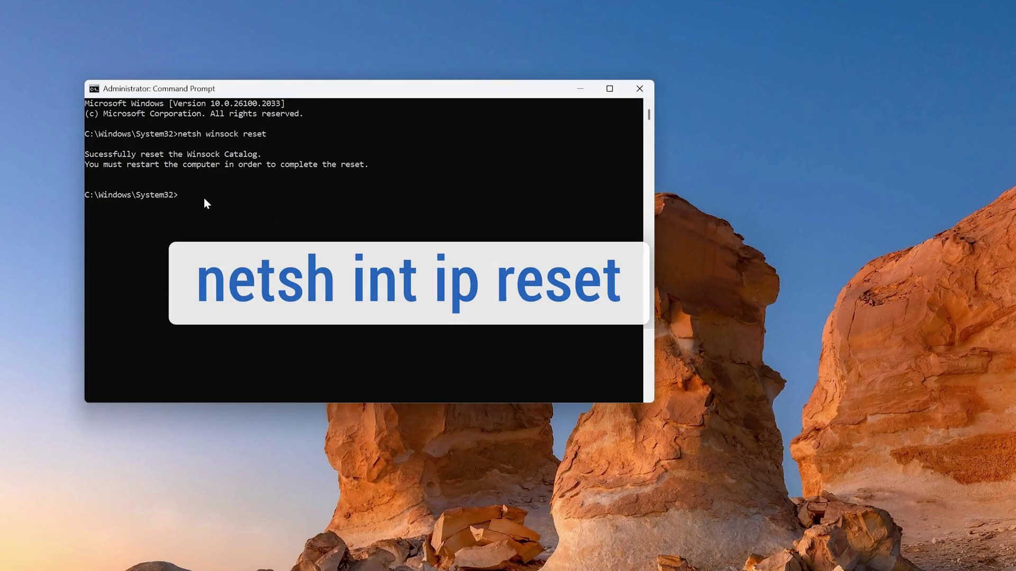
pyautogui.write('netsh int ip reset')
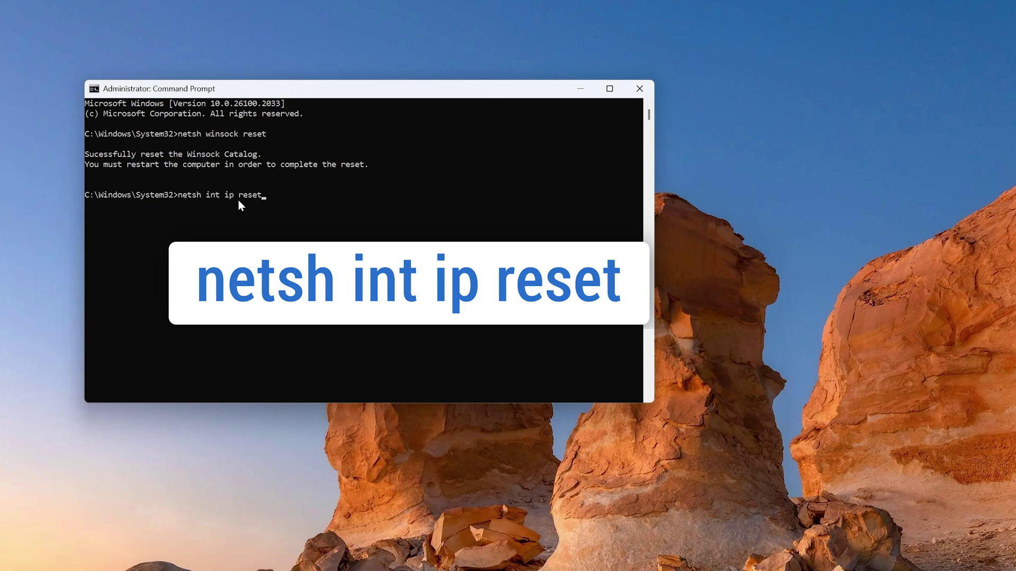
pyautogui.press('Return')
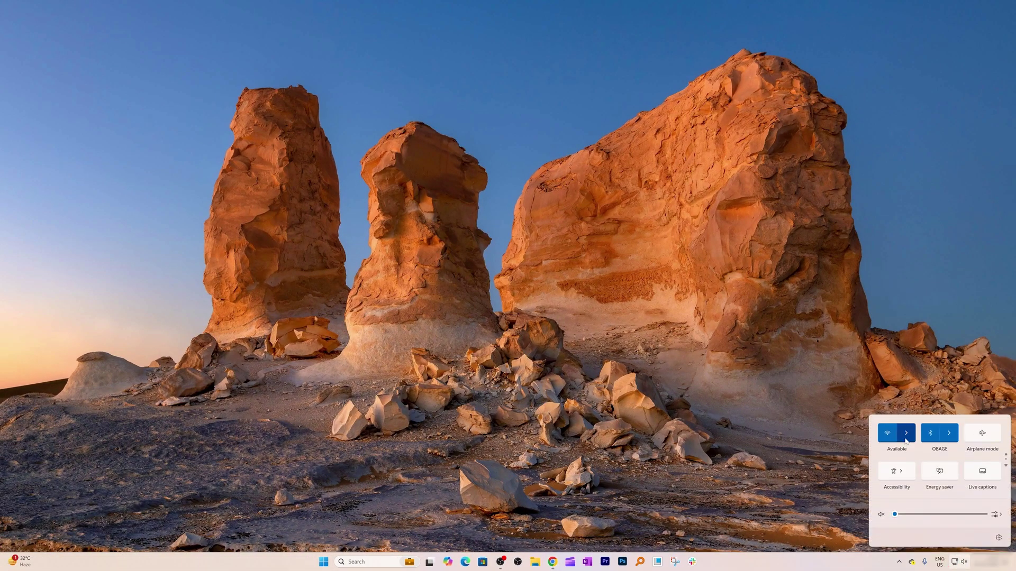
# Step: Check the Wi-Fi network list in Quick Settings, reopen it to confirm the Wi-Fi tile reads Available, then dismiss it
pyautogui.click(906, 440)
pyautogui.click(957, 563)
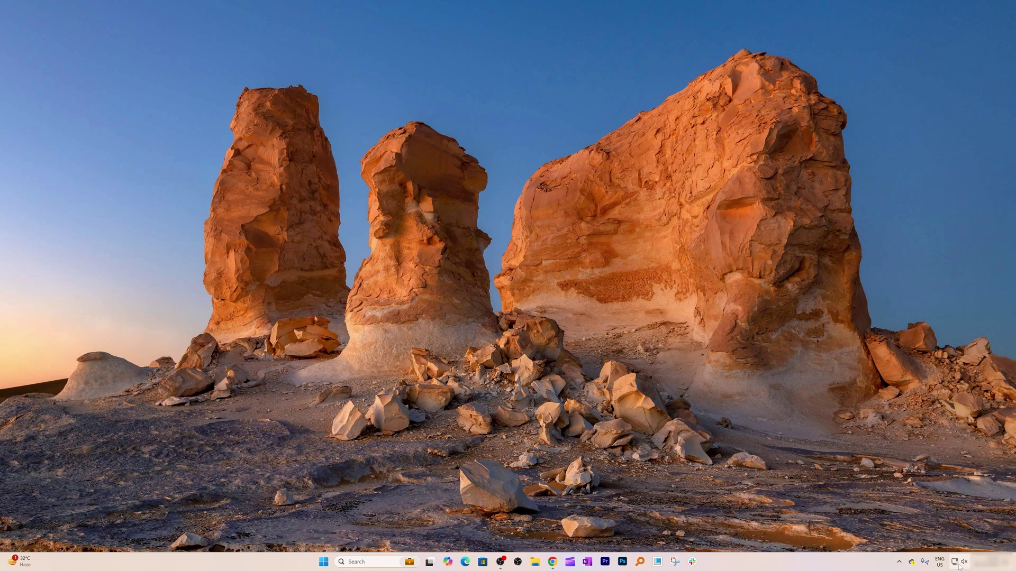
pyautogui.click(958, 563)
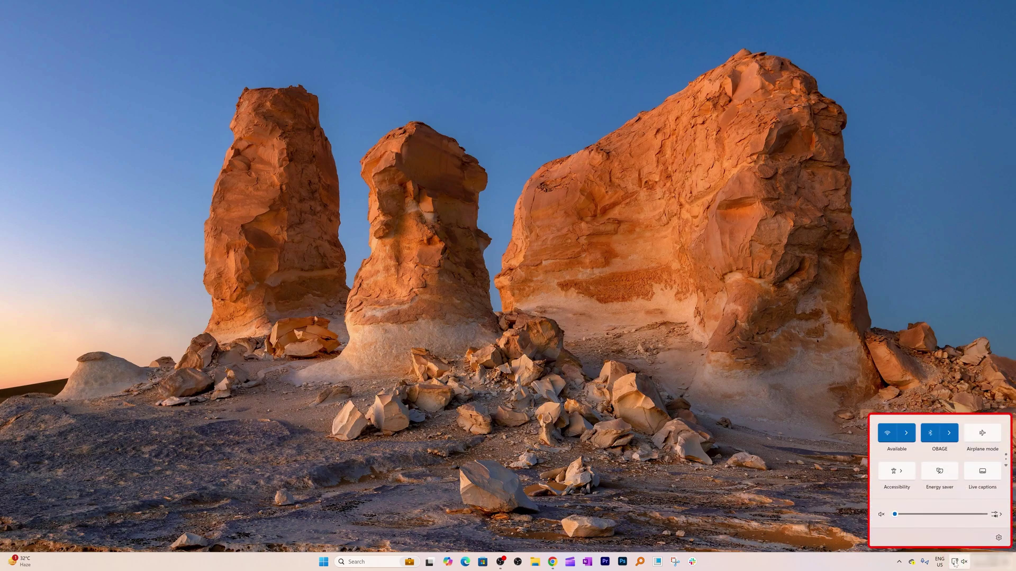
pyautogui.click(282, 176)
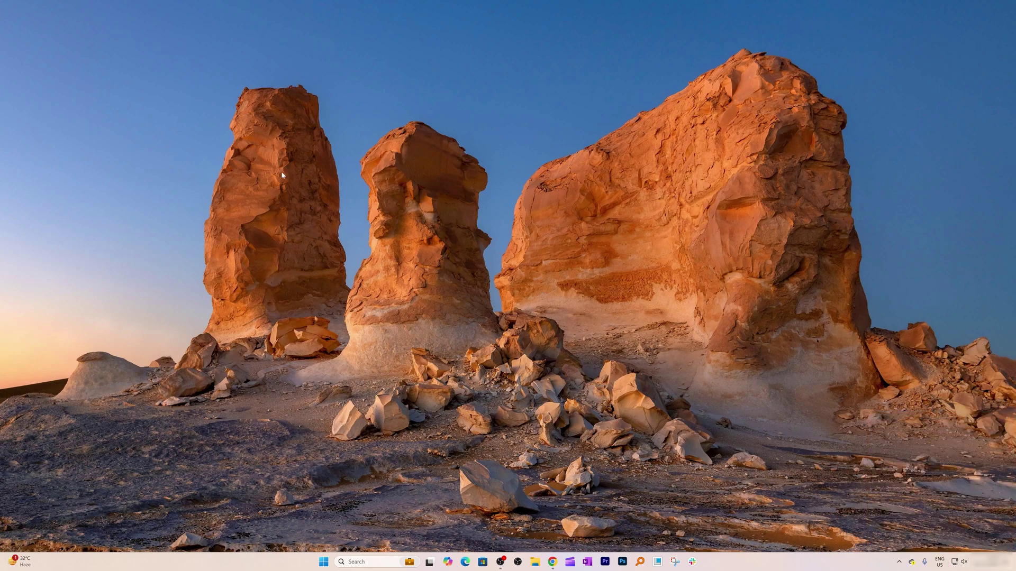